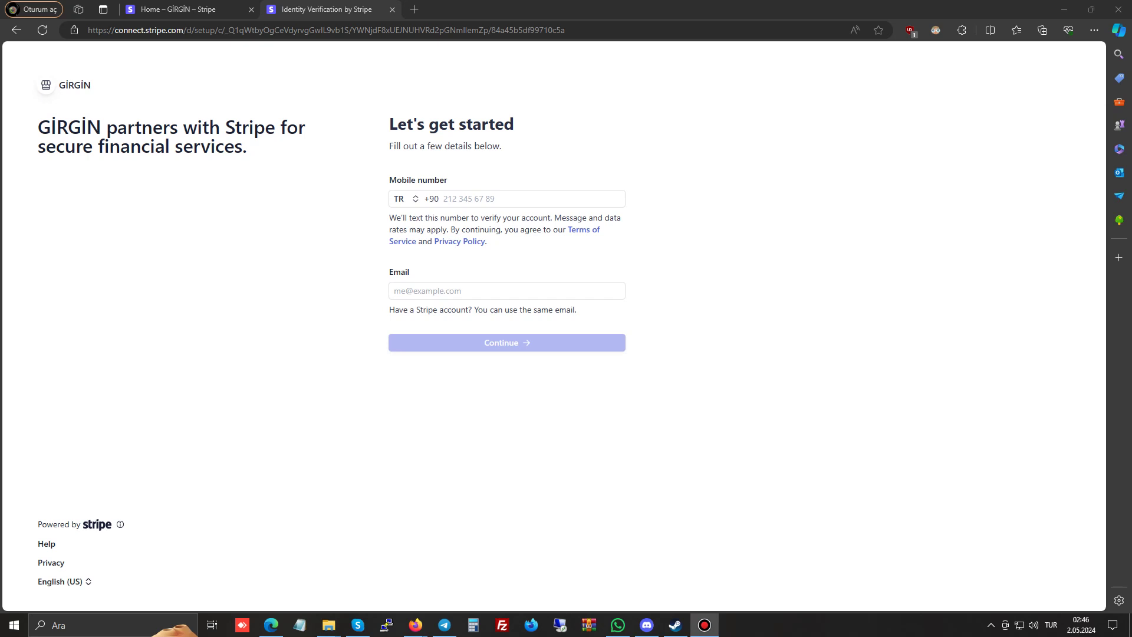
Review the dashboard home page, including the balance currency options and the overview charts for payments and customers
left_click(178, 9)
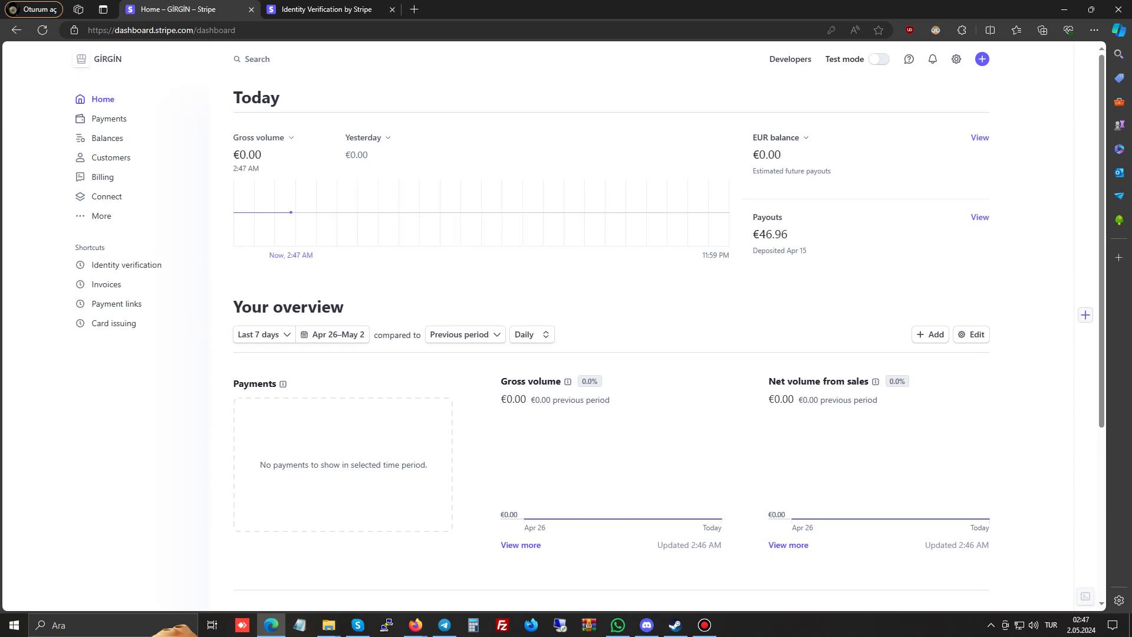
left_click(780, 138)
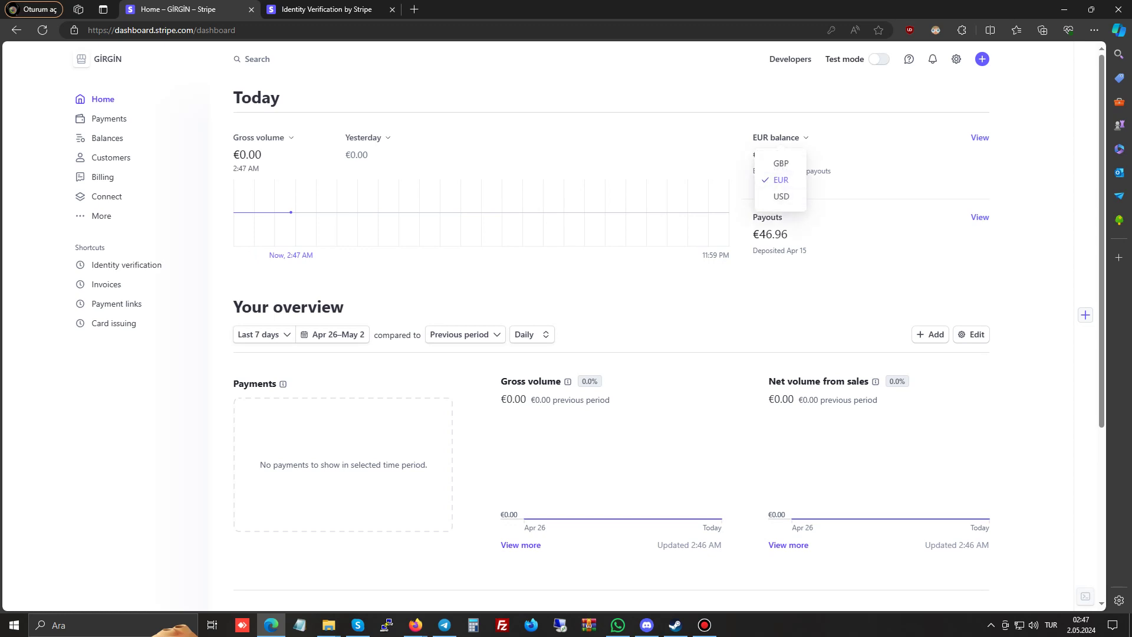
key("Escape")
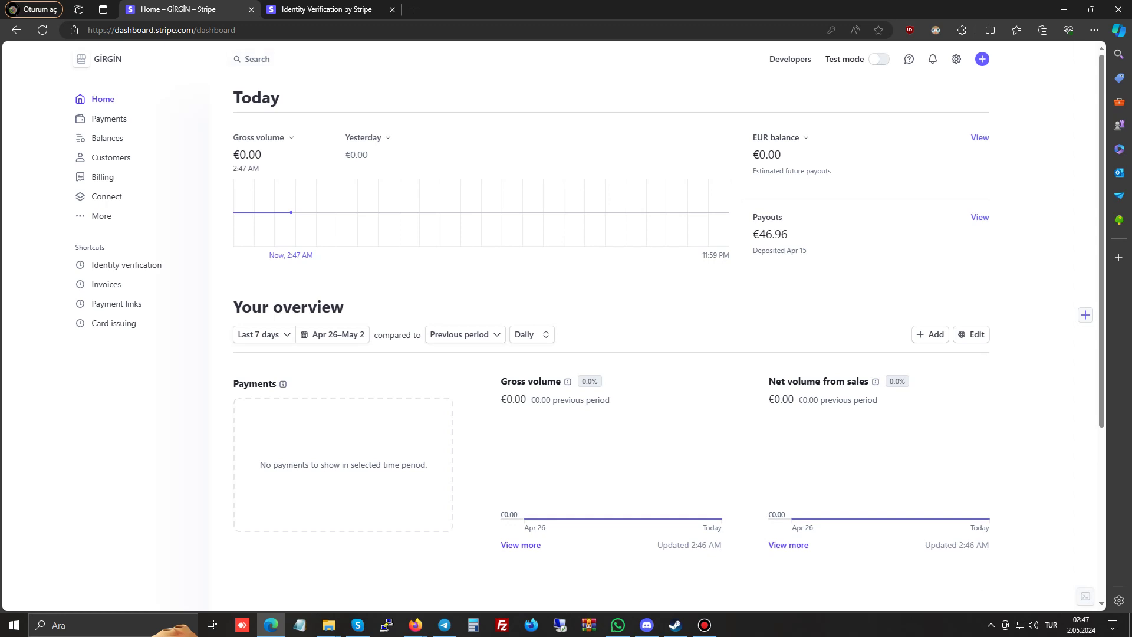
scroll(669, 323, "down", 1)
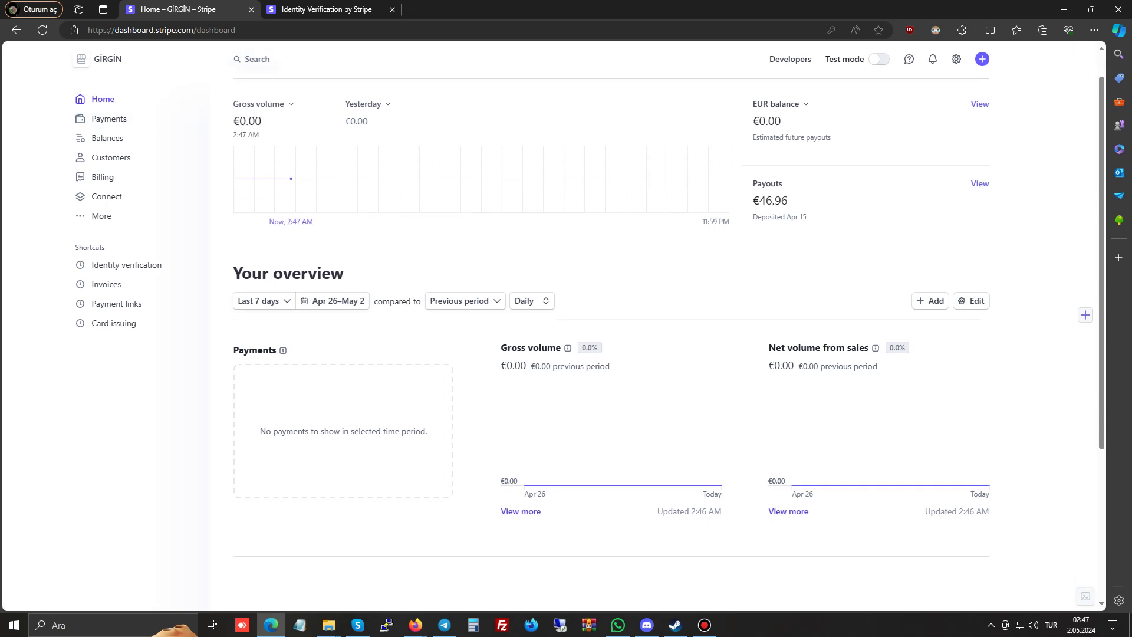
scroll(590, 254, "down", 3)
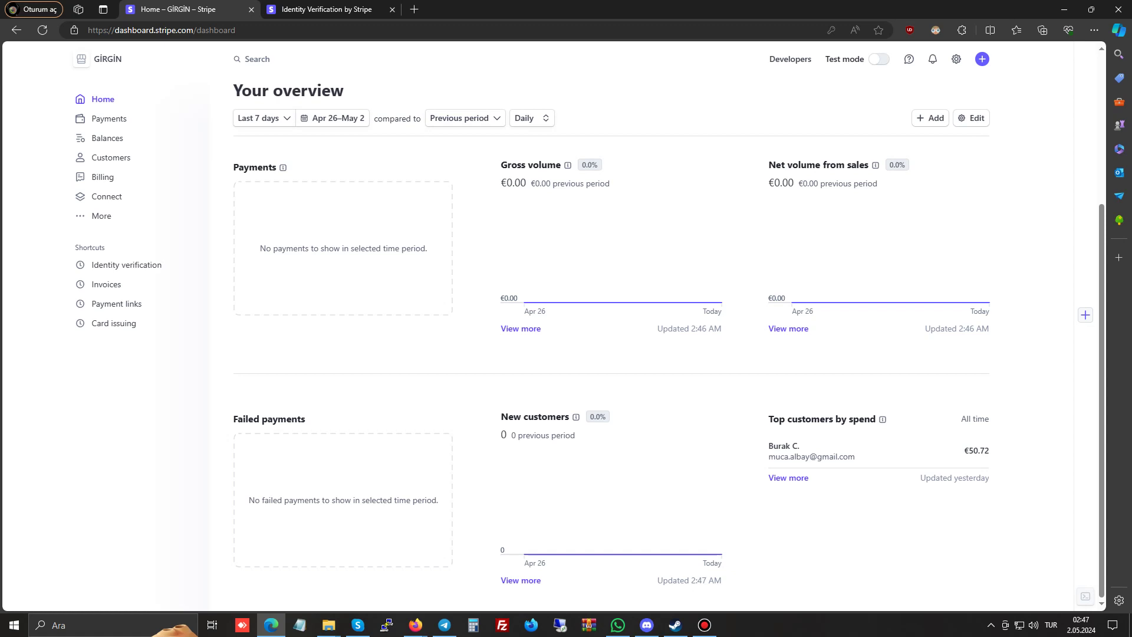
scroll(611, 330, "up", 4)
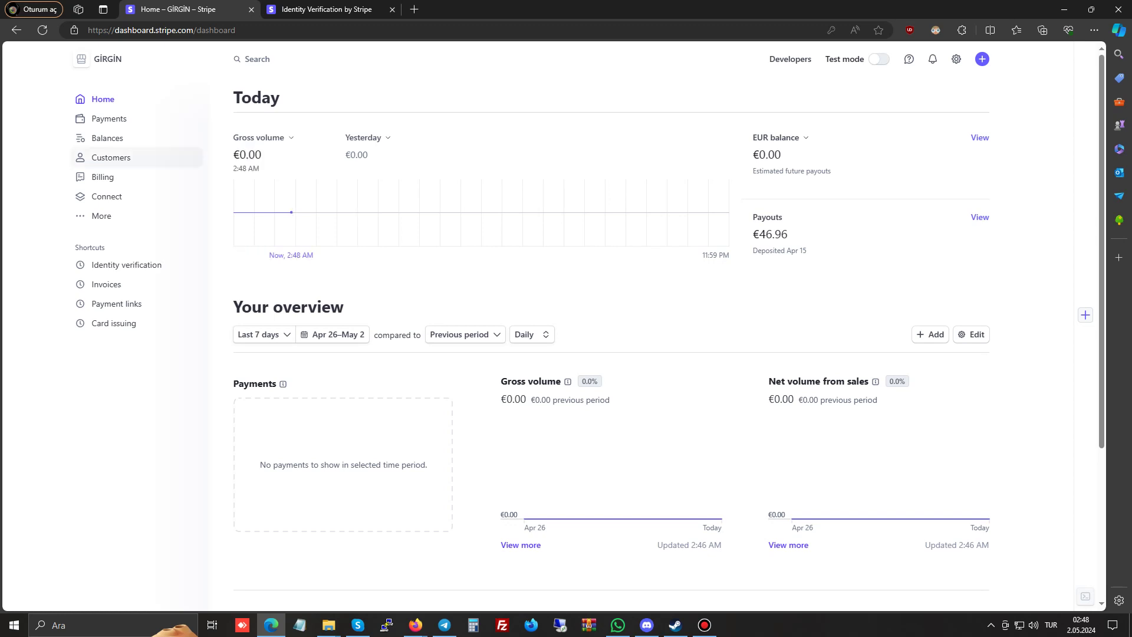
Review the payments list by filtering it by Succeeded, Refunded, Uncaptured and Failed status in turn
left_click(109, 119)
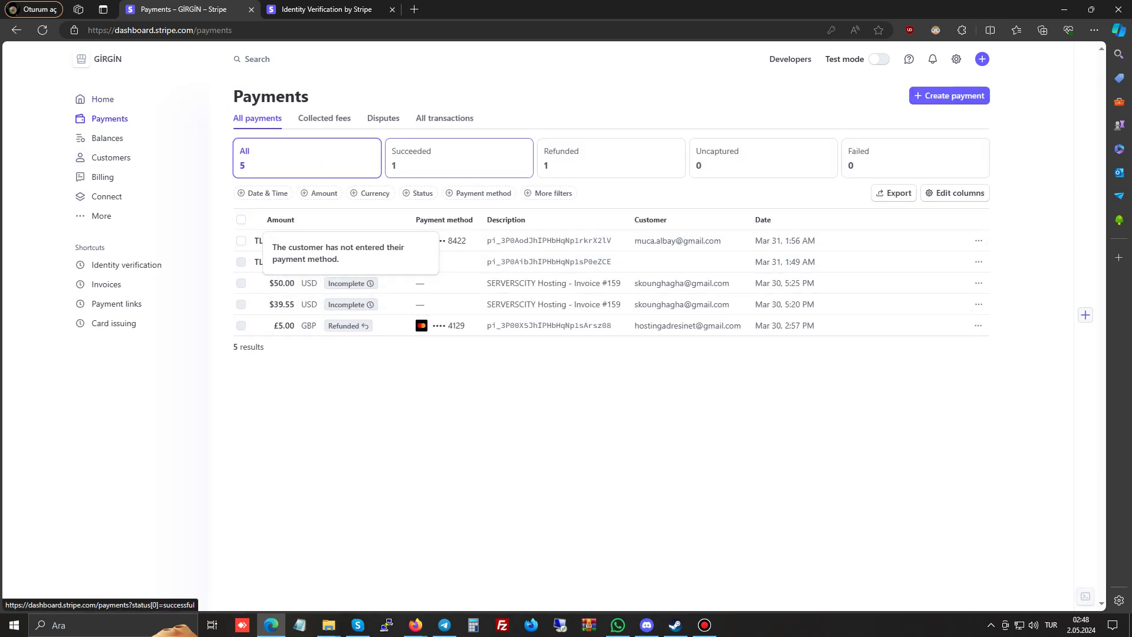
left_click(459, 158)
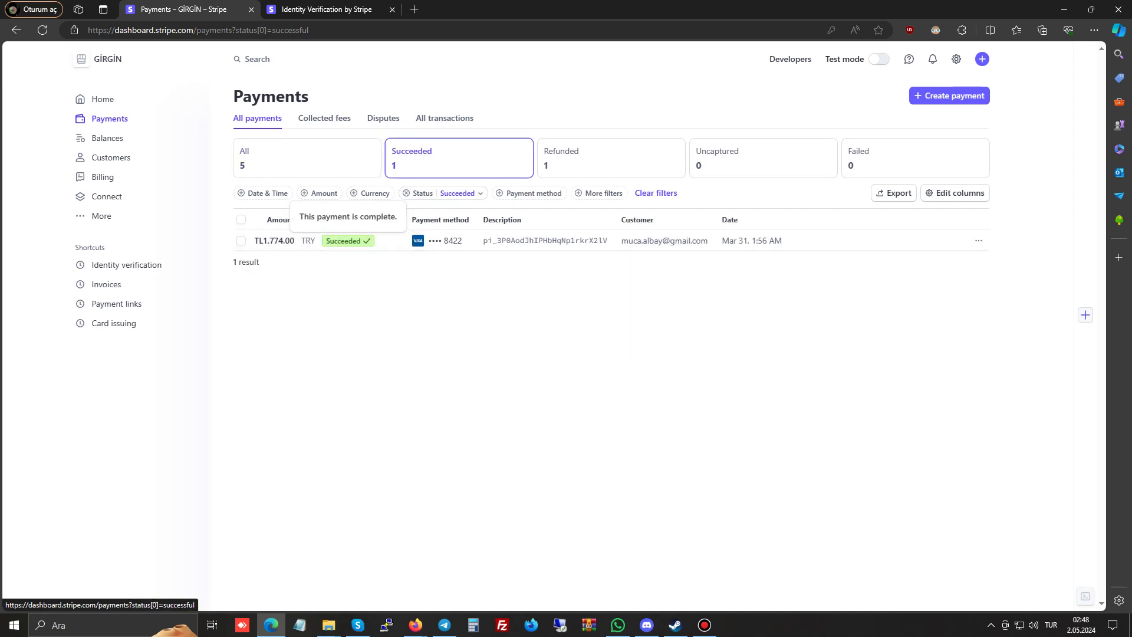
left_click(611, 158)
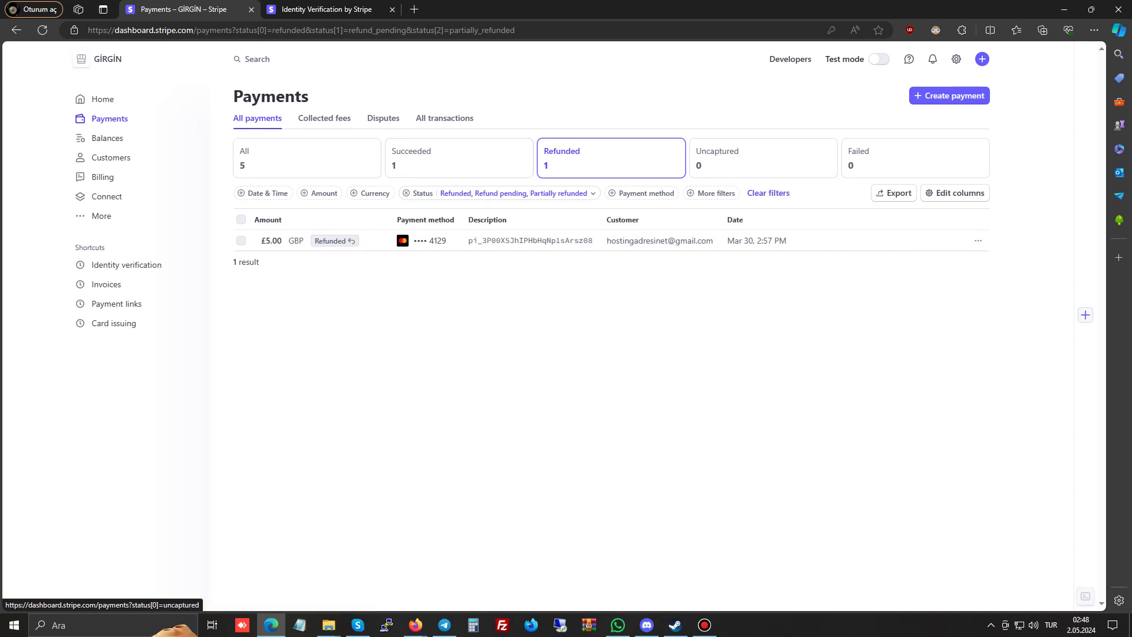
left_click(763, 158)
left_click_drag(511, 383, 498, 355)
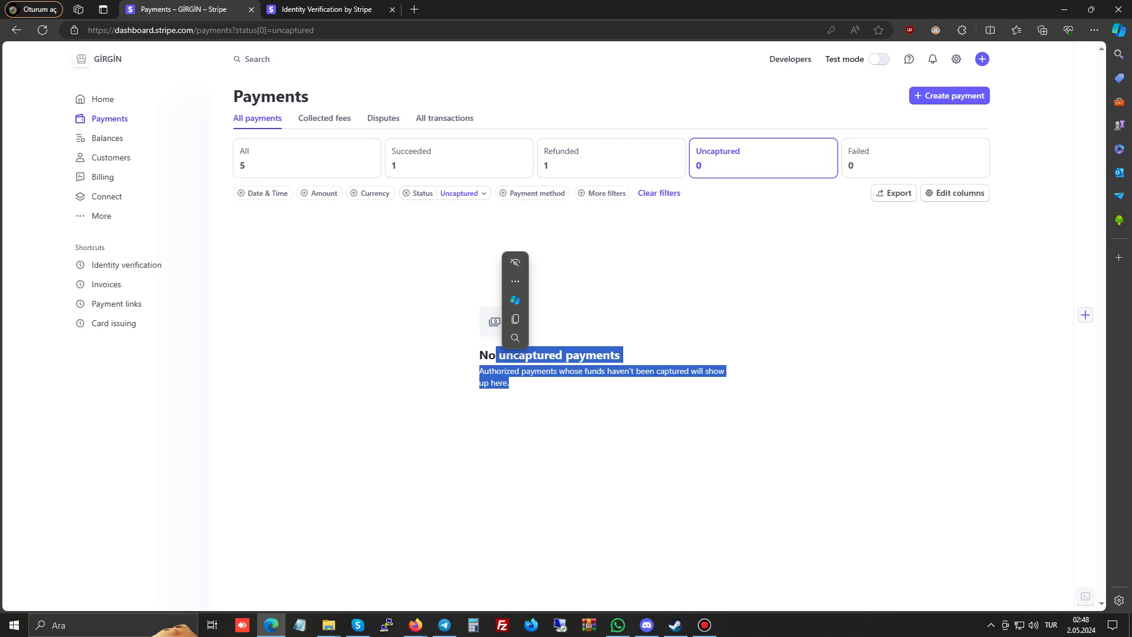
left_click_drag(495, 355, 519, 355)
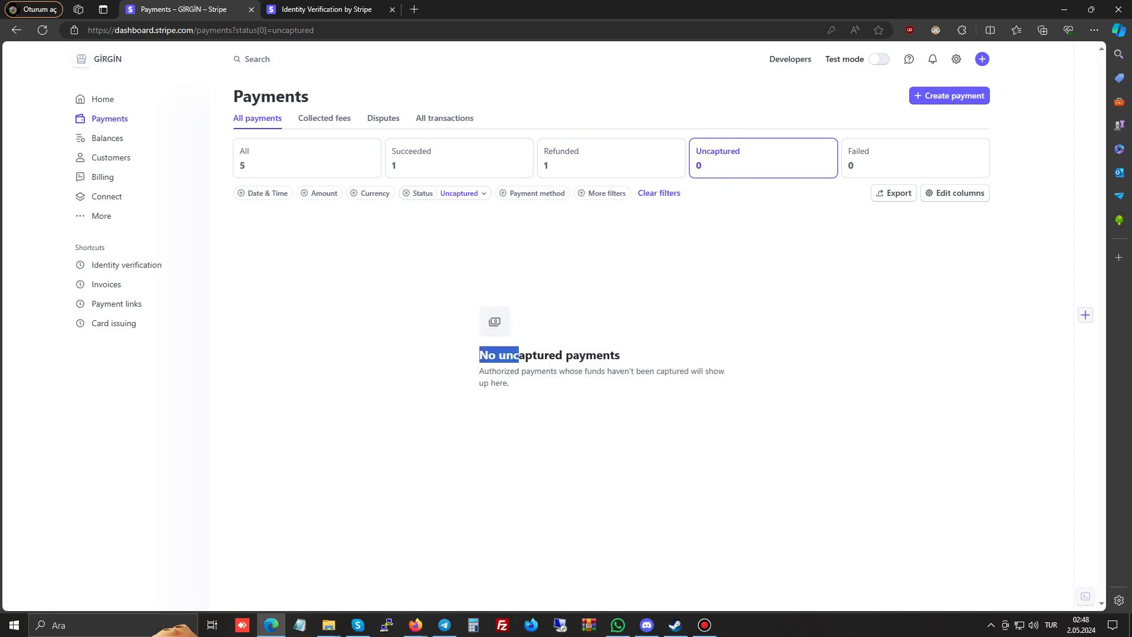
left_click(549, 361)
left_click(885, 158)
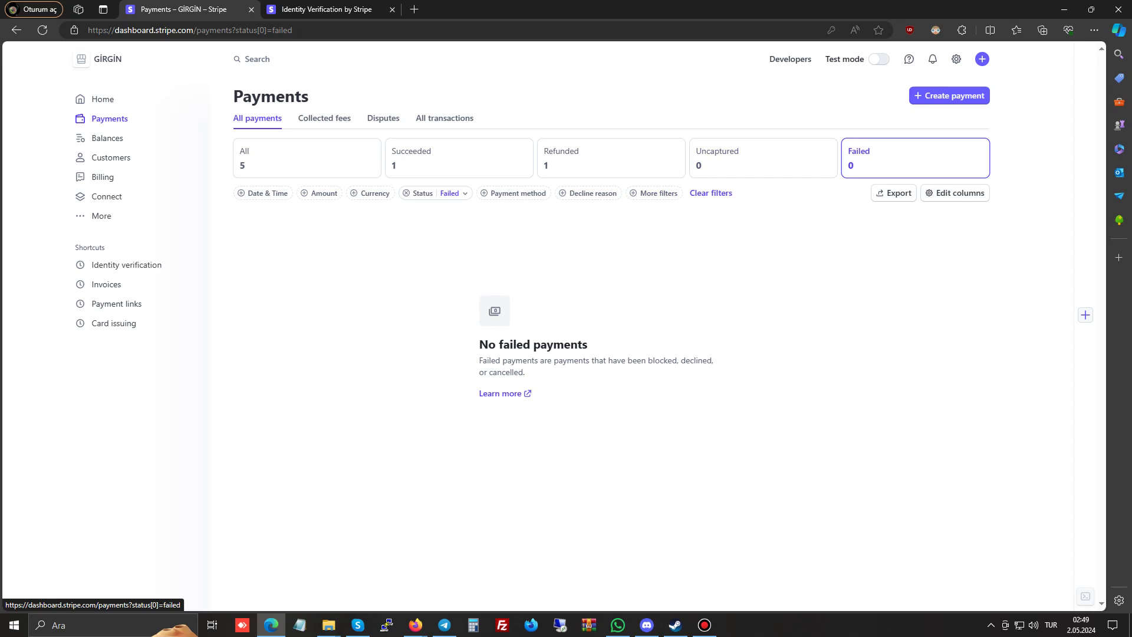
left_click_drag(479, 344, 525, 372)
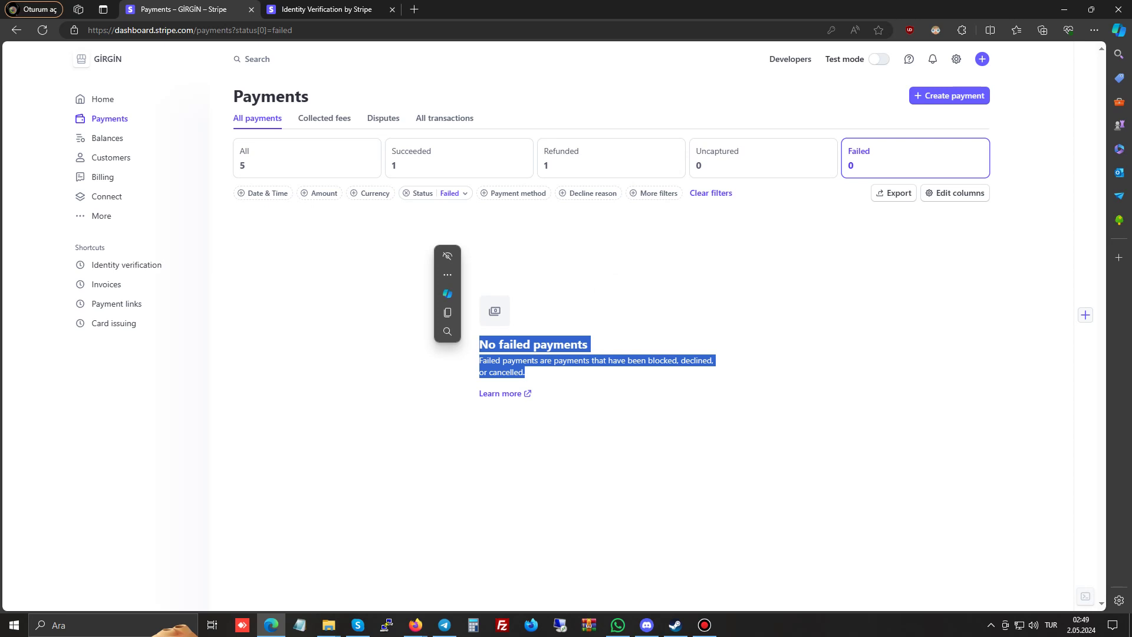
left_click(525, 372)
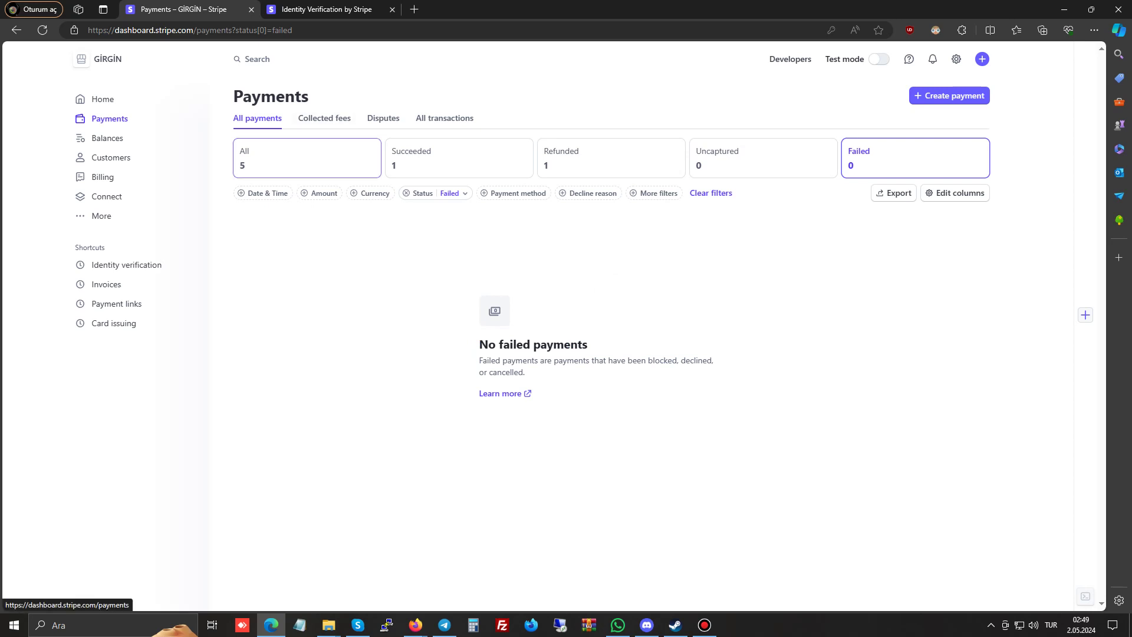
Examine the balances overview, including the amounts on the way to the bank, and the list of payouts
left_click(107, 138)
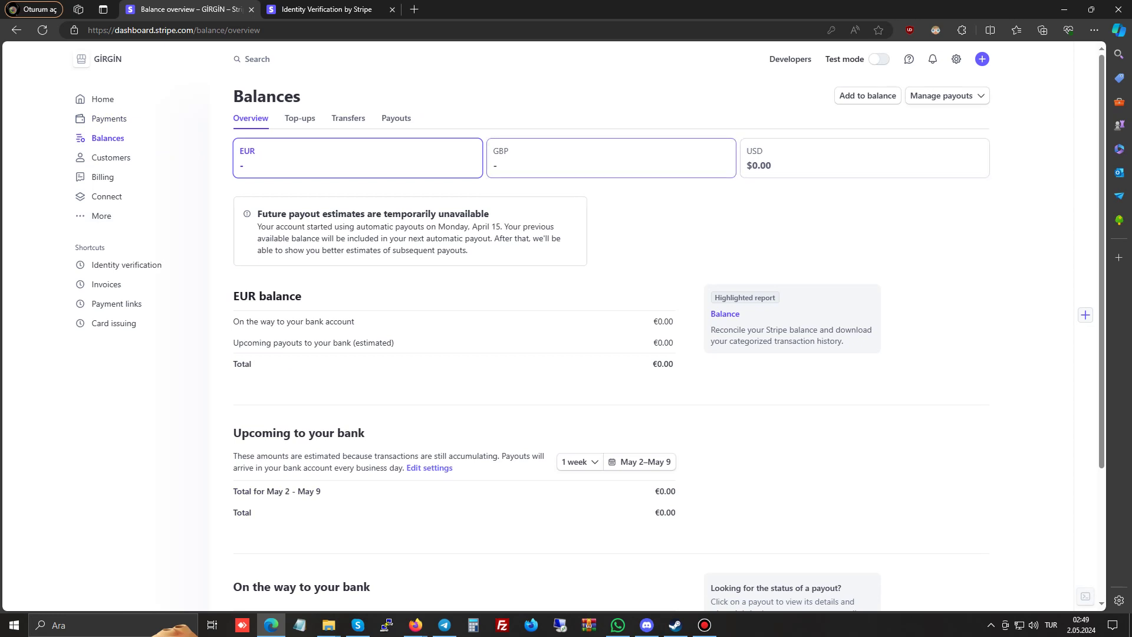
scroll(566, 325, "down", 3)
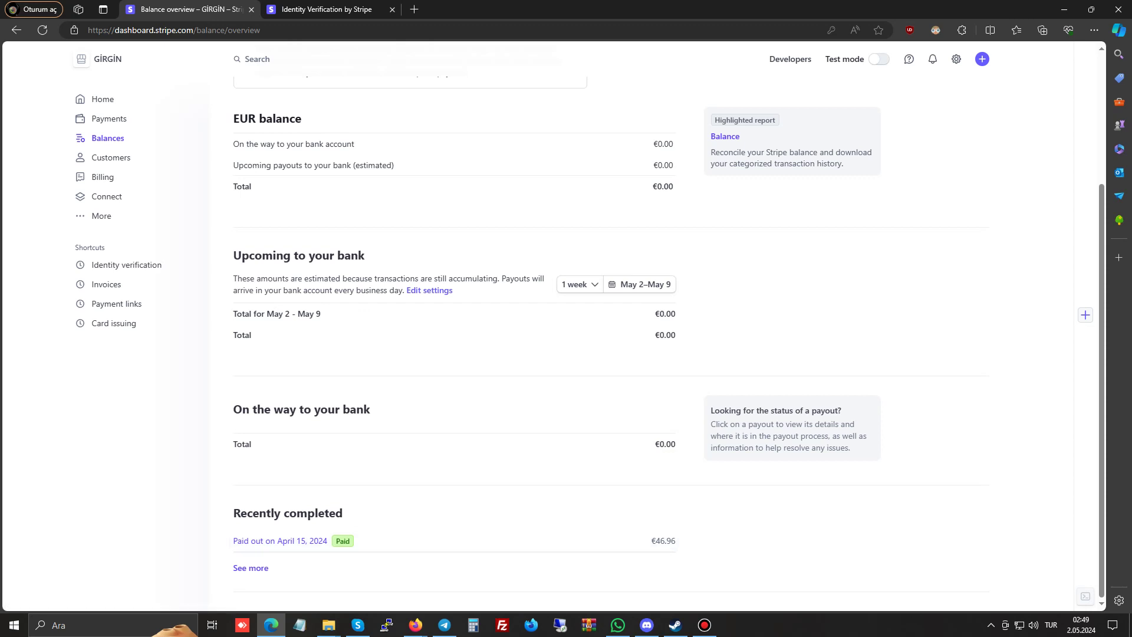
left_click_drag(233, 409, 256, 409)
left_click_drag(234, 408, 344, 409)
triple_click(357, 409)
left_click(363, 409)
scroll(612, 326, "up", 2)
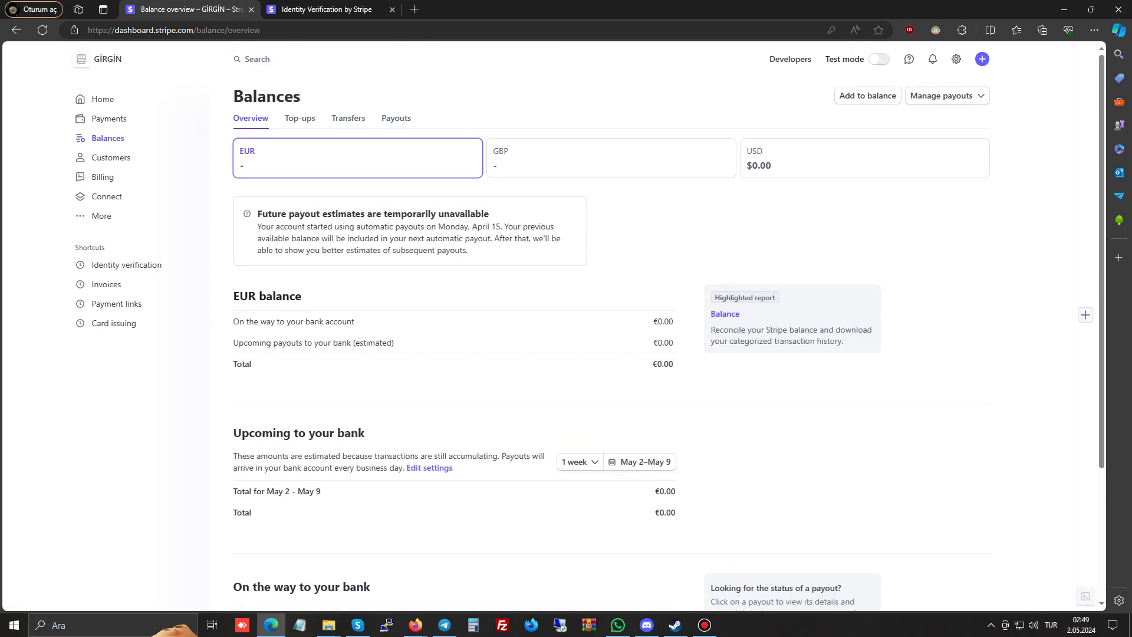
left_click(396, 118)
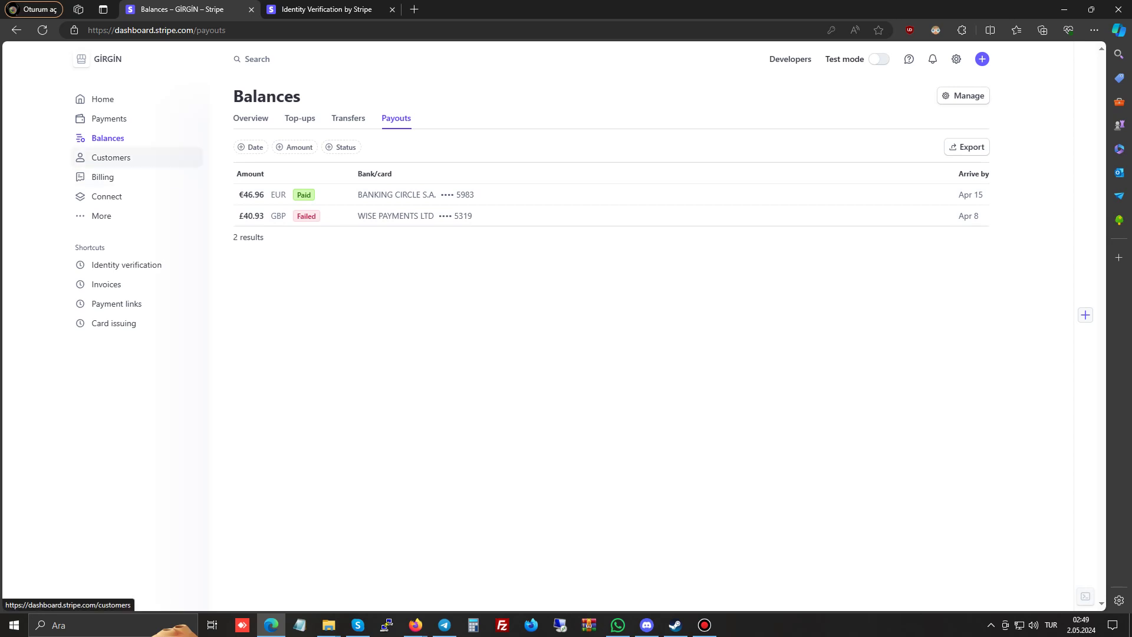
Look over the customer list and the Billing overview with its growth charts, report downloads and collections
left_click(111, 157)
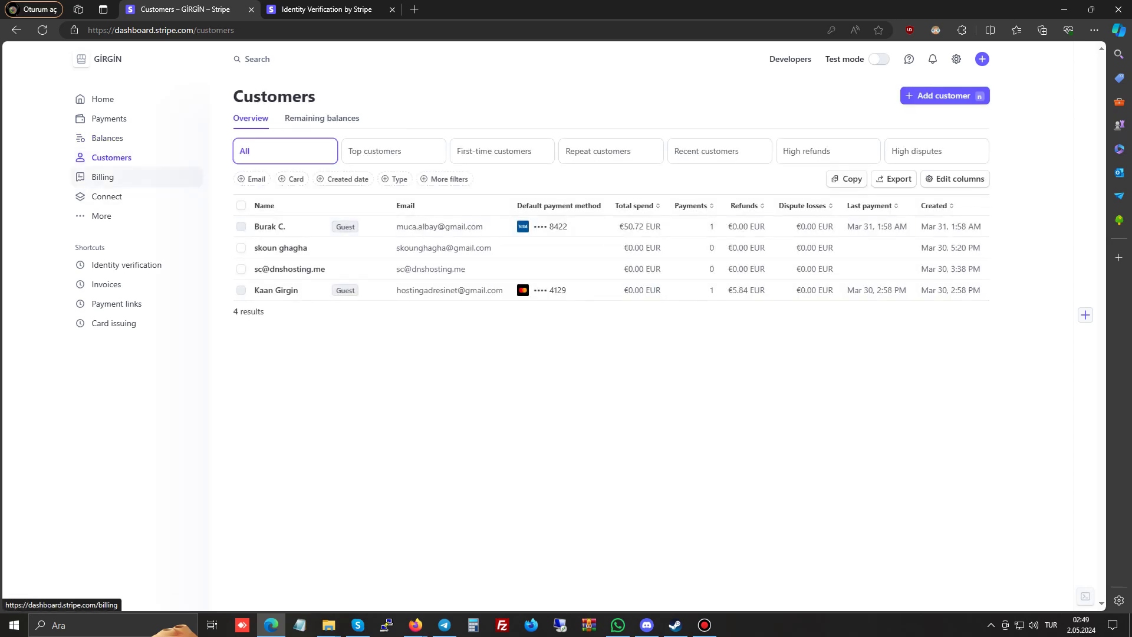
left_click(103, 177)
scroll(611, 342, "down", 8)
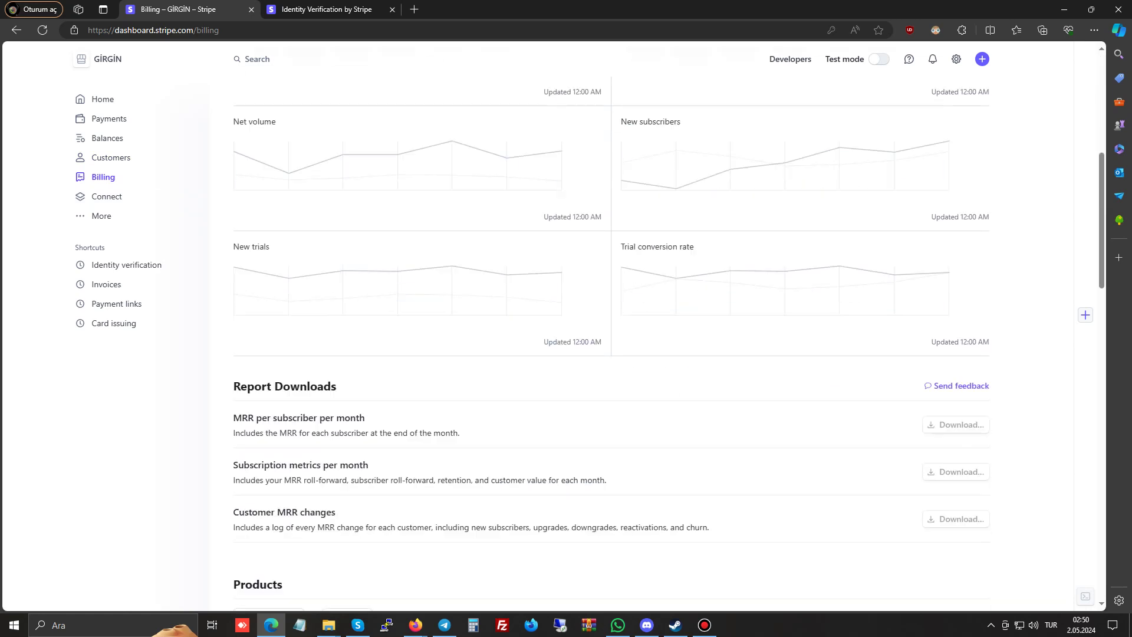
scroll(611, 342, "down", 20)
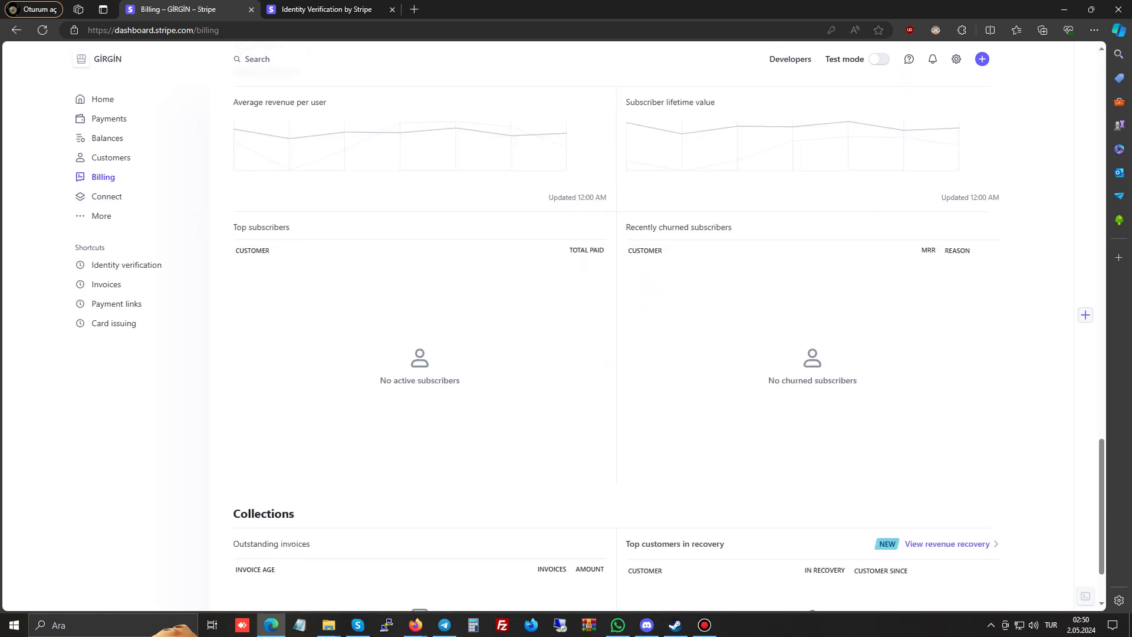
scroll(612, 342, "down", 2)
scroll(612, 342, "up", 20)
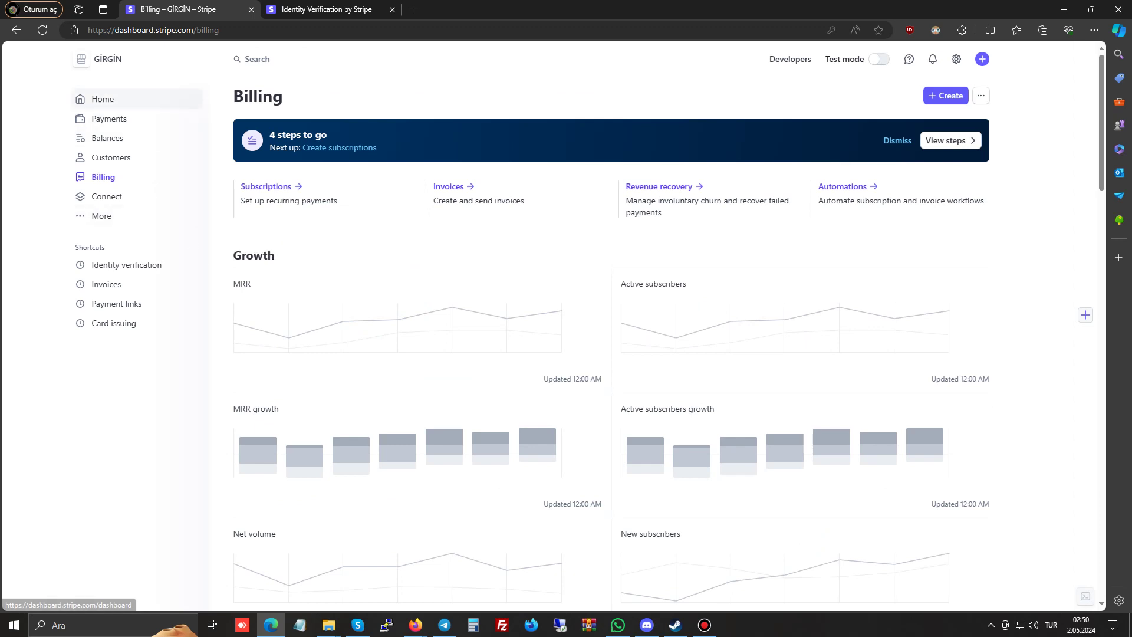
Find the payment links feature and open the list of existing payment links
left_click(246, 59)
type("payment link")
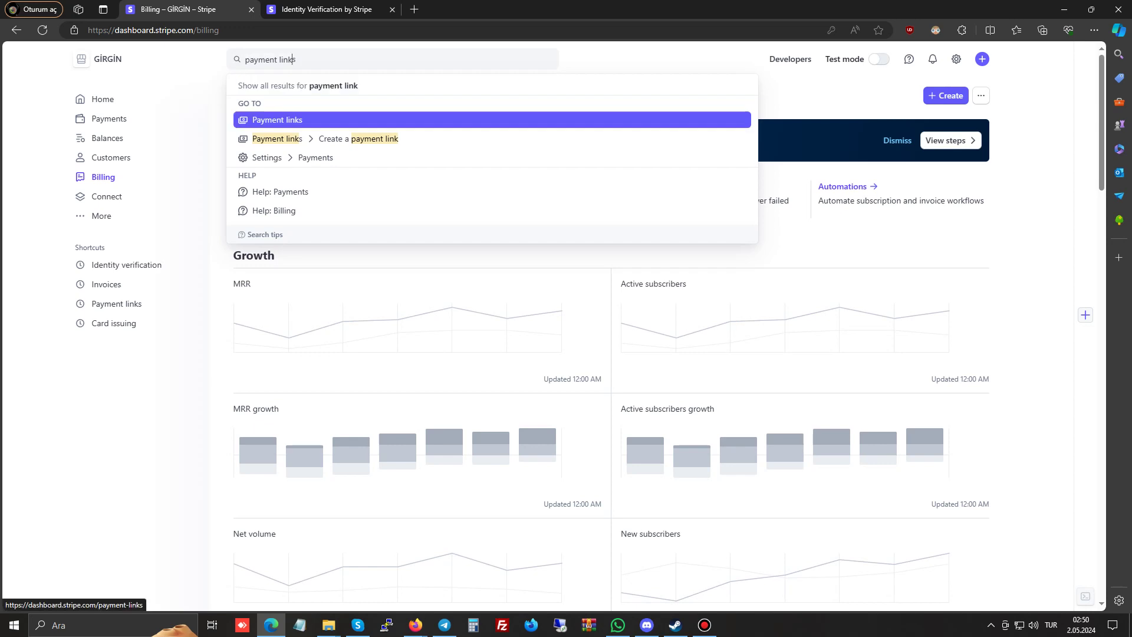
left_click(101, 215)
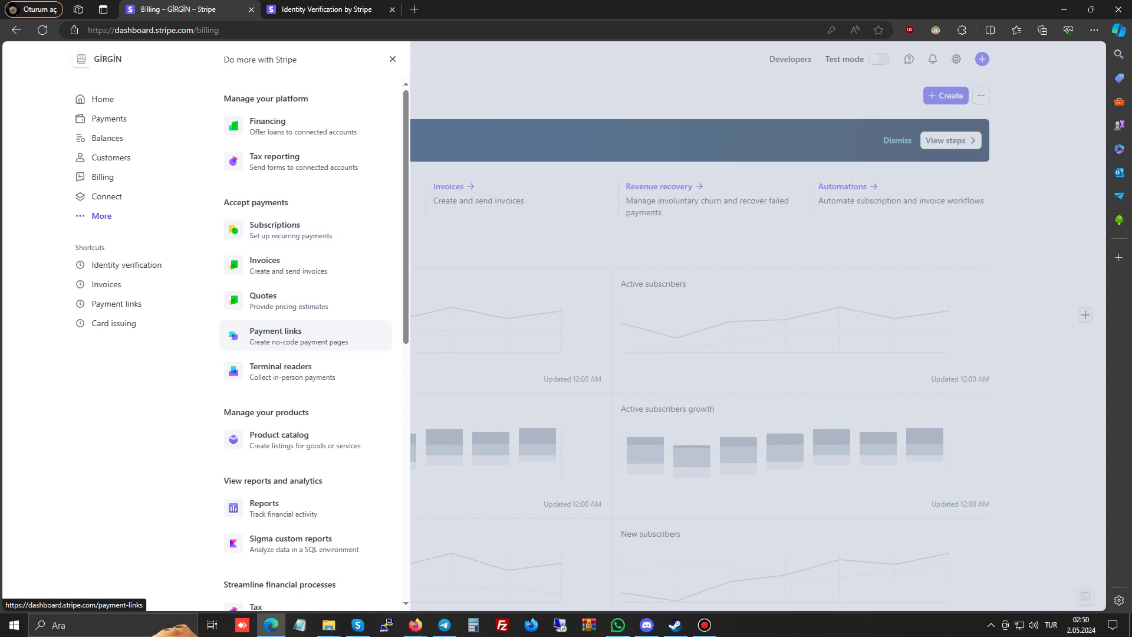
left_click(295, 336)
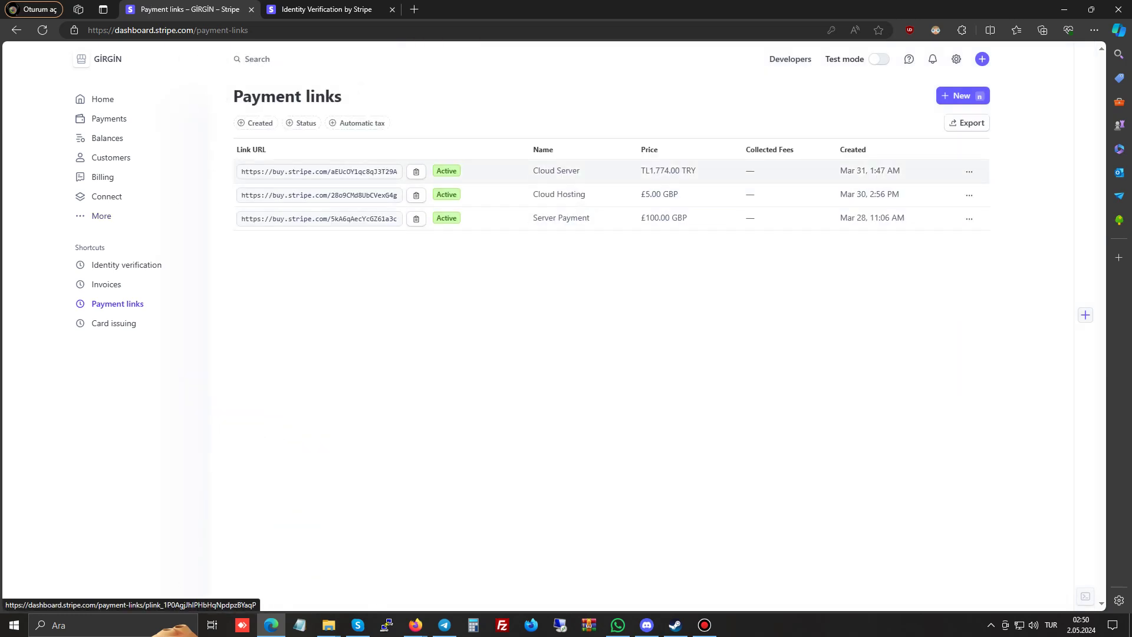
Start a new payment link and add a new product to it named "Iphone 14 Pro"
key("n")
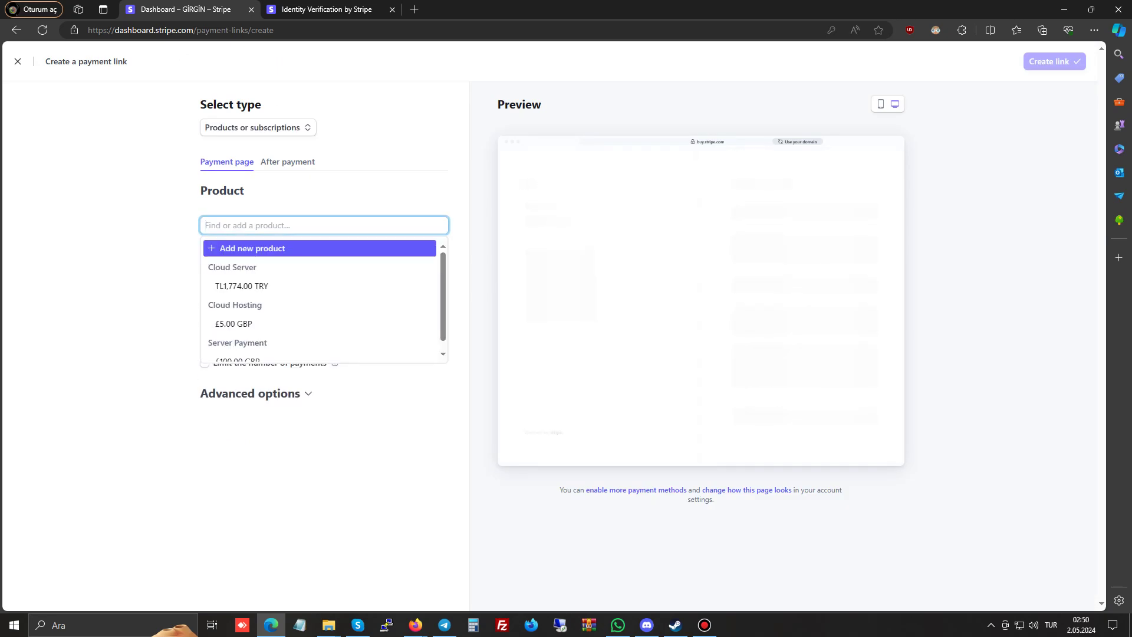
key("Return")
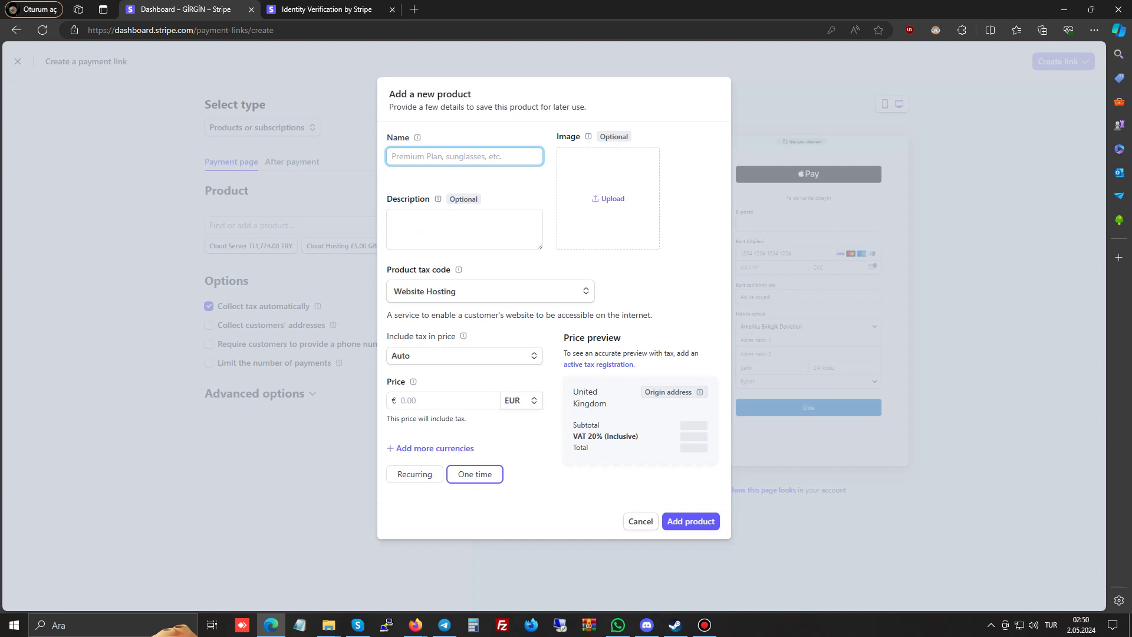
type("Telefon")
key("ctrl+a")
type("Samsung")
key("ctrl+a")
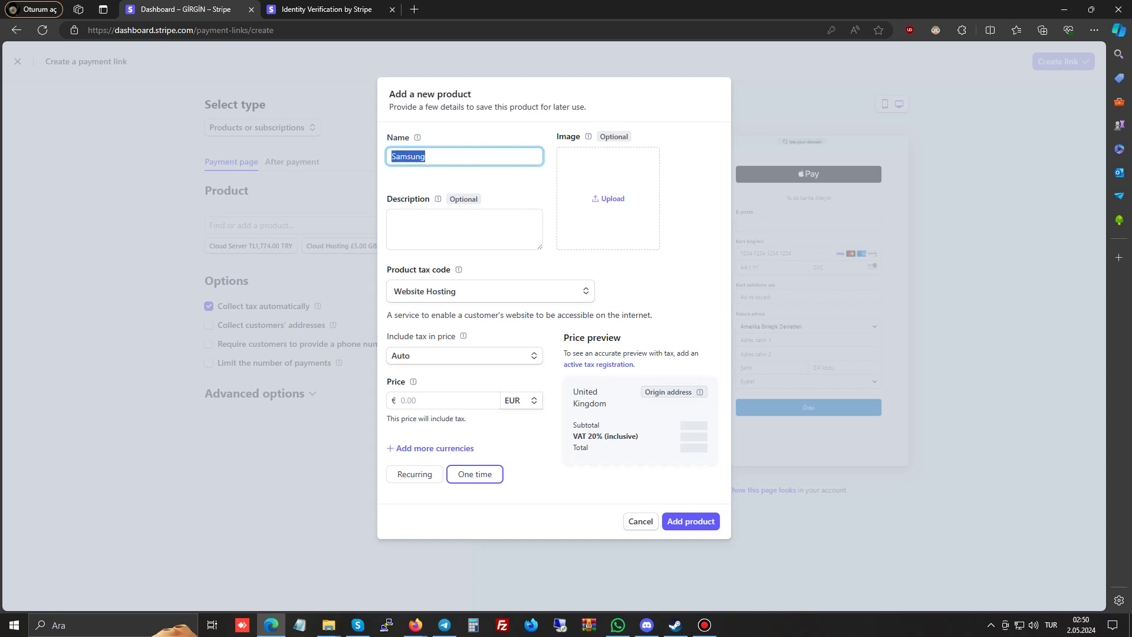
key("BackSpace")
type("l")
key("BackSpace")
type("lop")
key("BackSpace")
type("hone 14 Pro")
Browse the product tax codes in the Physical products category, leaving the selected code in place
left_click(490, 291)
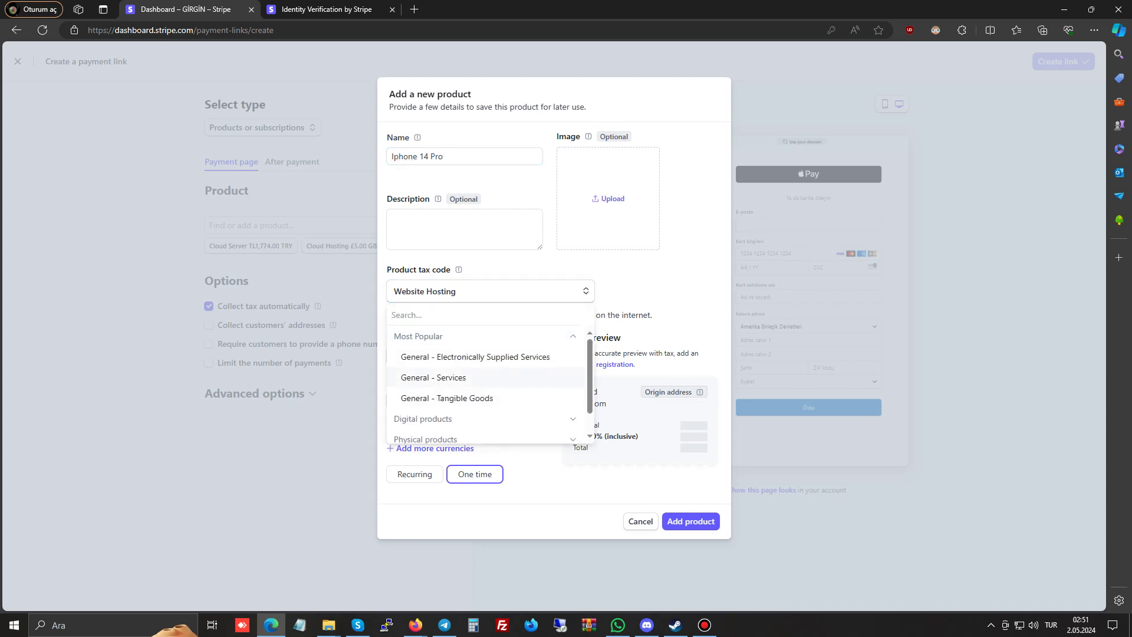
scroll(484, 384, "down", 1)
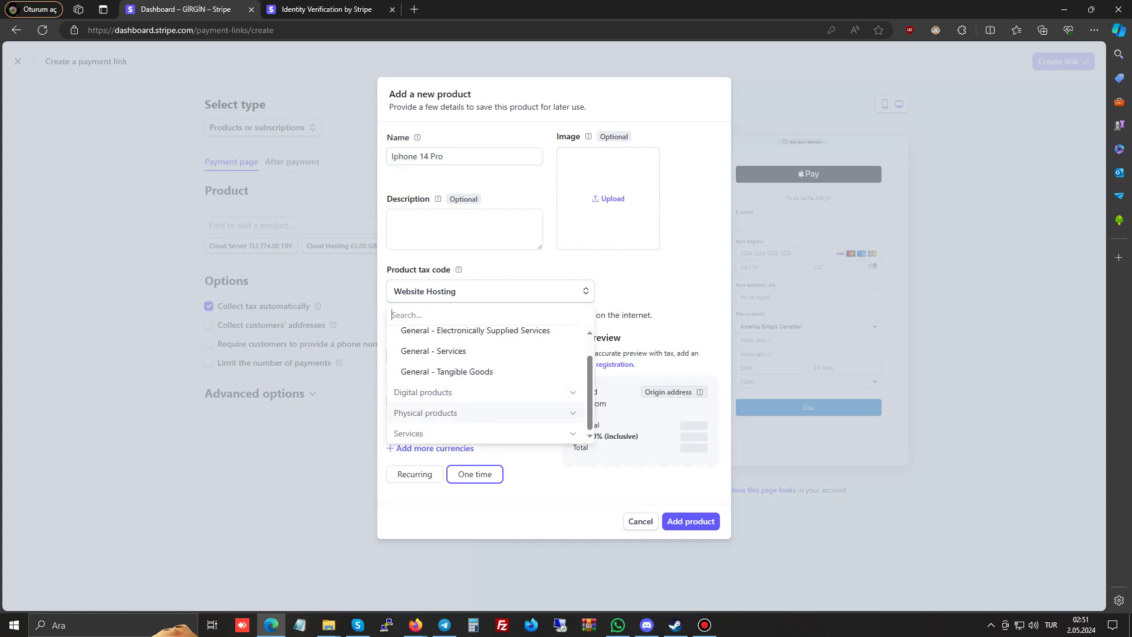
left_click(484, 412)
scroll(483, 424, "down", 4)
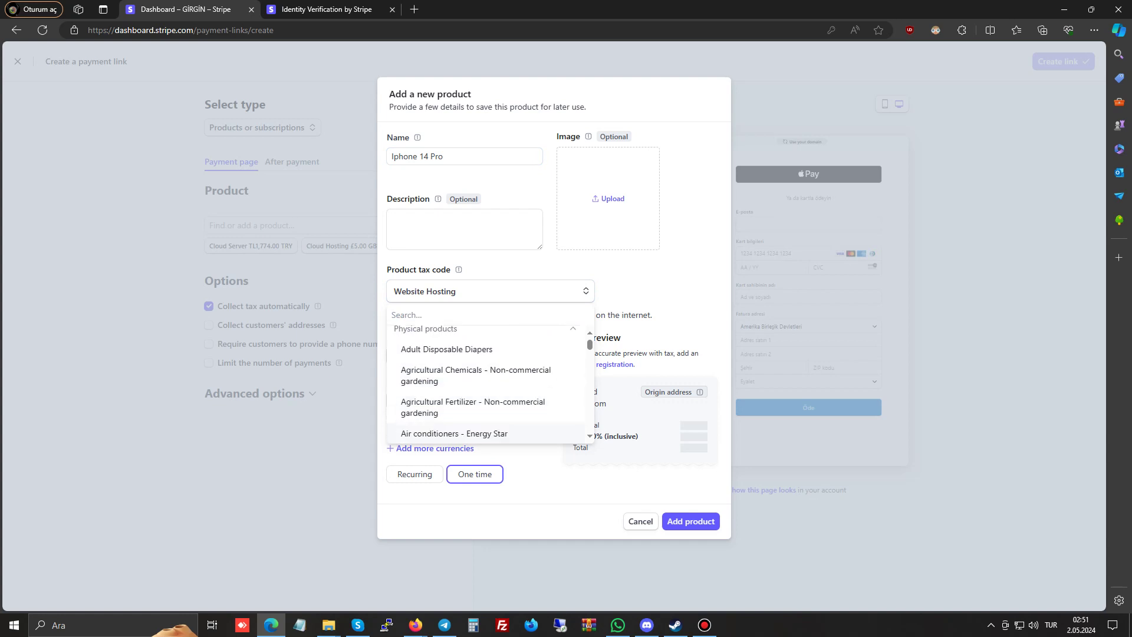
scroll(484, 392, "down", 3)
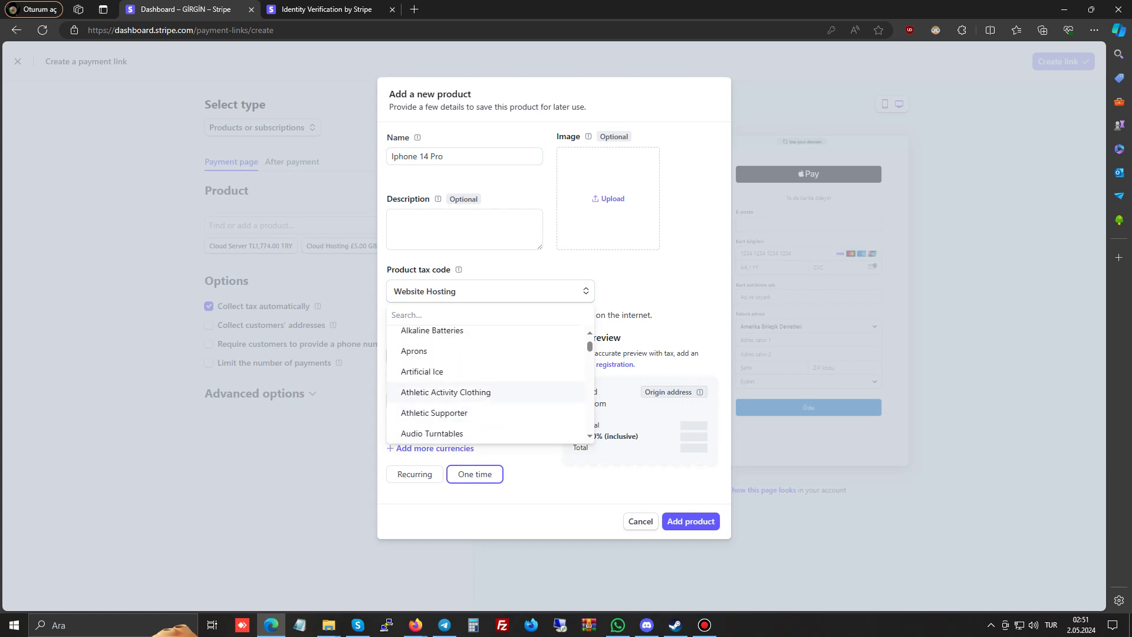
scroll(484, 384, "down", 3)
key("Escape")
Check the options for including tax in the product's price and choose Auto
left_click(464, 356)
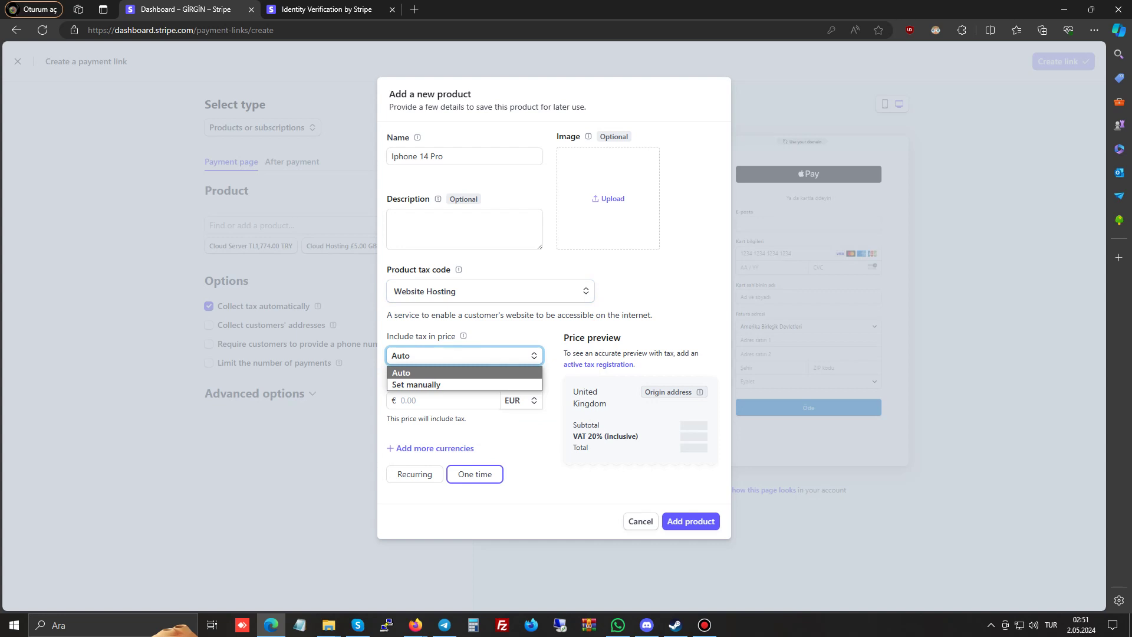
key("Escape")
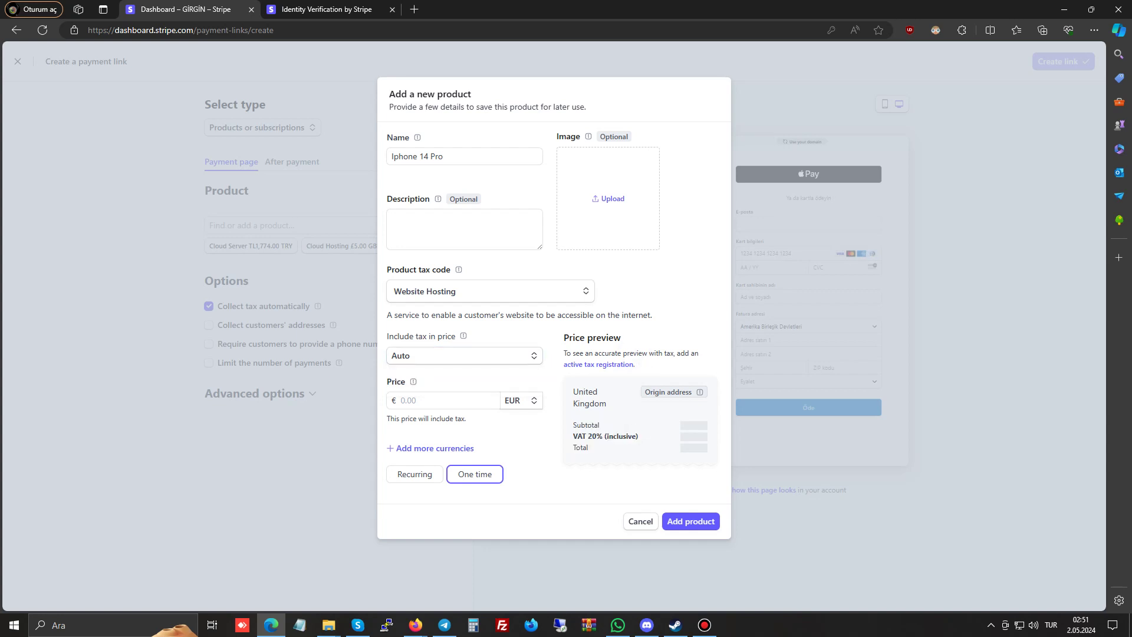
left_click(464, 356)
left_click(464, 372)
Set the product's price to 10,000 in TRY - Turkish Lira
left_click(442, 401)
left_click(521, 401)
scroll(589, 489, "down", 1)
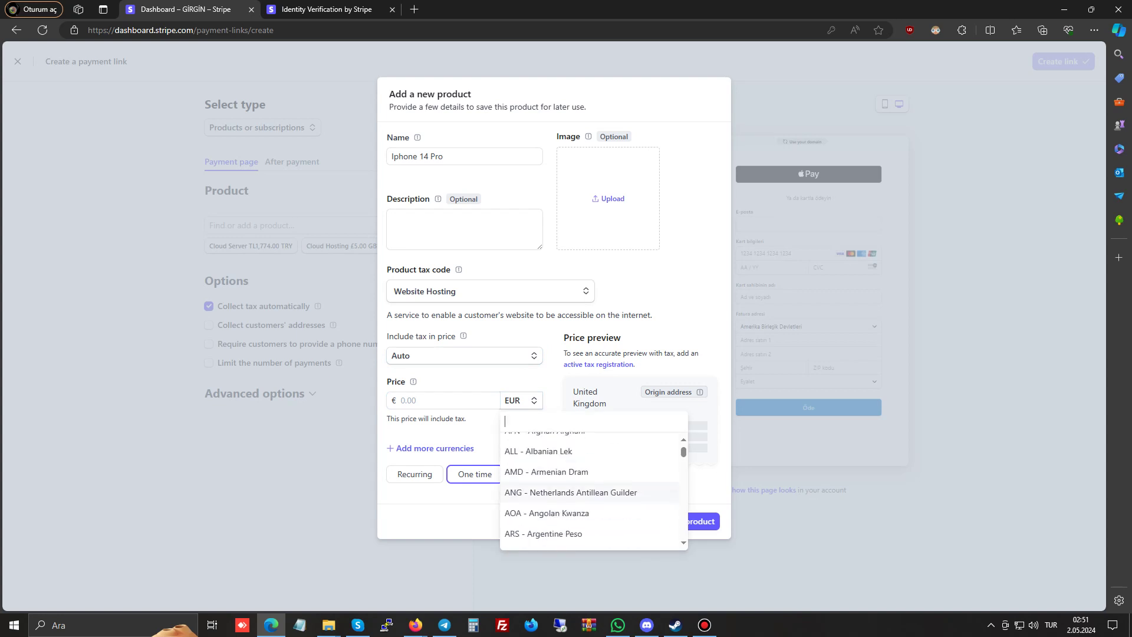
key("Down")
key("Down")
key("Down")
key("Down")
key("Down")
key("Down")
key("Down")
key("Down")
key("Down")
key("Down")
key("Down")
key("Down")
key("Down")
key("Down")
key("Down")
key("Down")
key("Down")
key("Down")
key("Down")
key("Down")
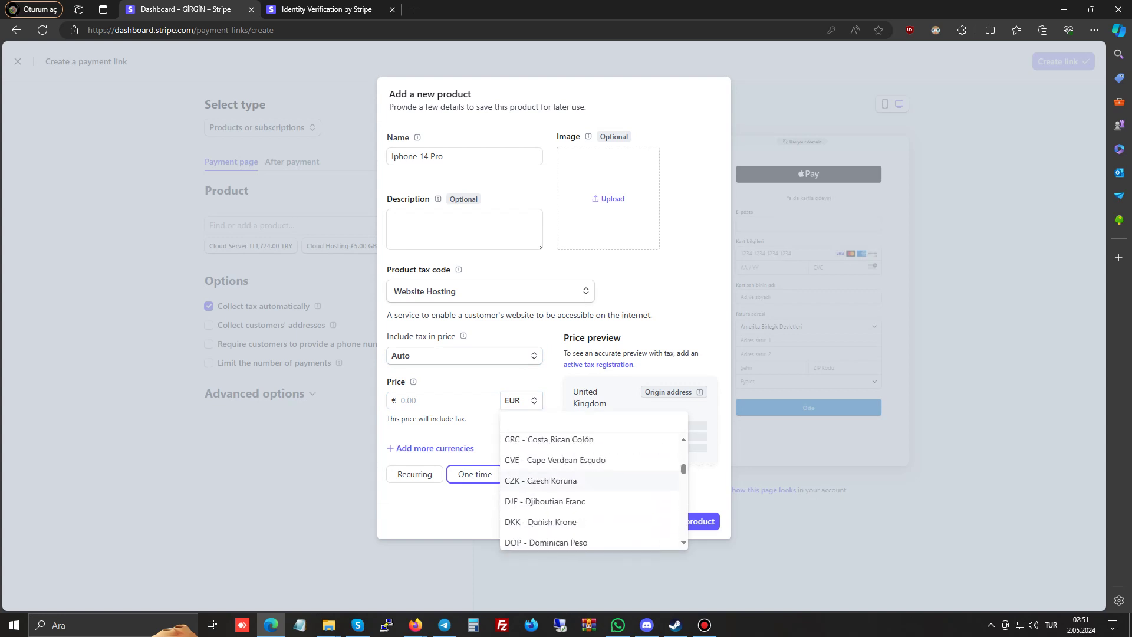
key("Down")
key("Down")
key("Down")
key("Down")
key("Down")
key("Down")
key("Down")
key("Down")
key("Down")
key("Down")
key("Down")
key("Down")
key("Down")
key("Down")
key("Down")
key("Down")
key("Down")
key("Down")
key("Down")
key("Down")
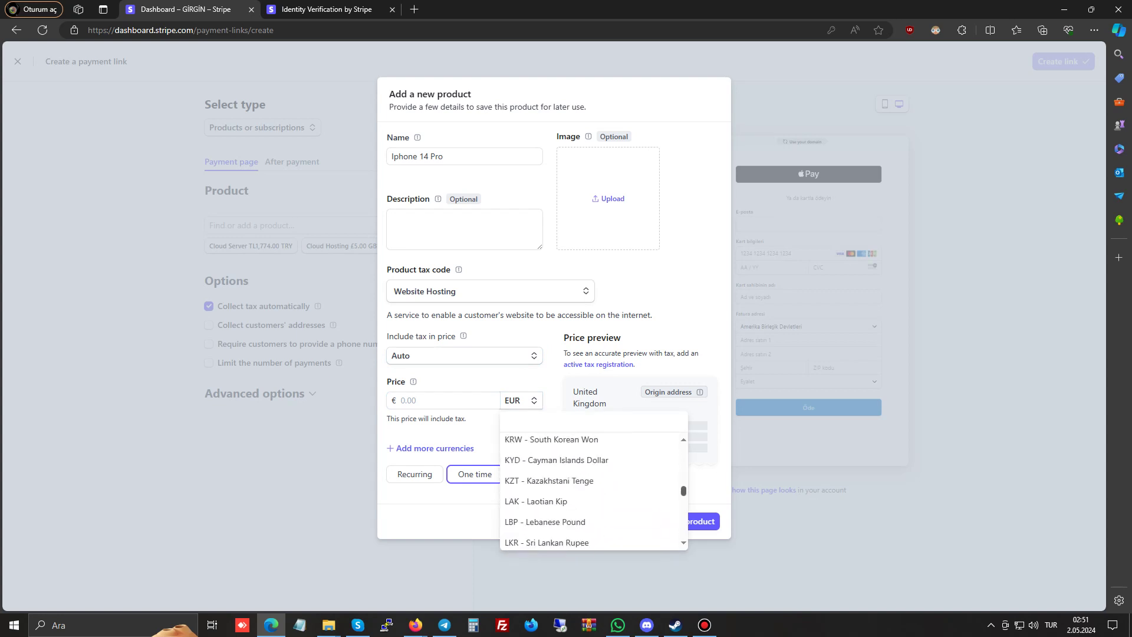
key("Down")
key("Down")
key("Down")
key("Down")
key("Down")
key("Down")
key("Down")
key("Down")
key("Down")
key("Down")
key("Down")
key("Down")
key("Down")
key("Down")
key("Down")
key("Down")
key("Down")
key("Down")
key("Down")
key("Down")
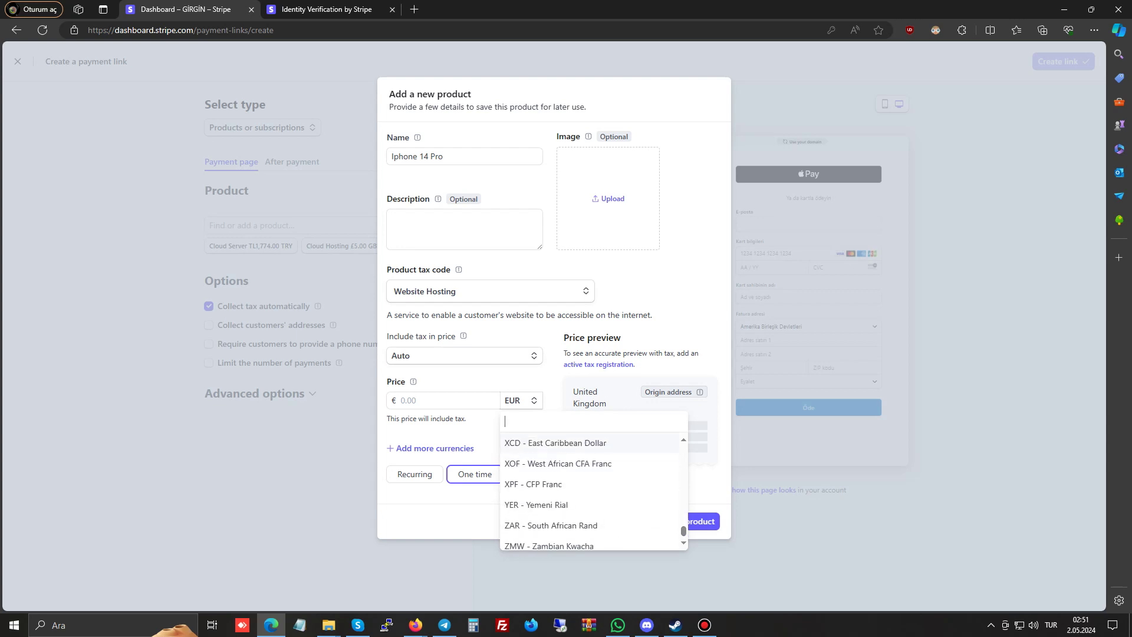
type("TL")
key("ctrl+a")
type("TRY")
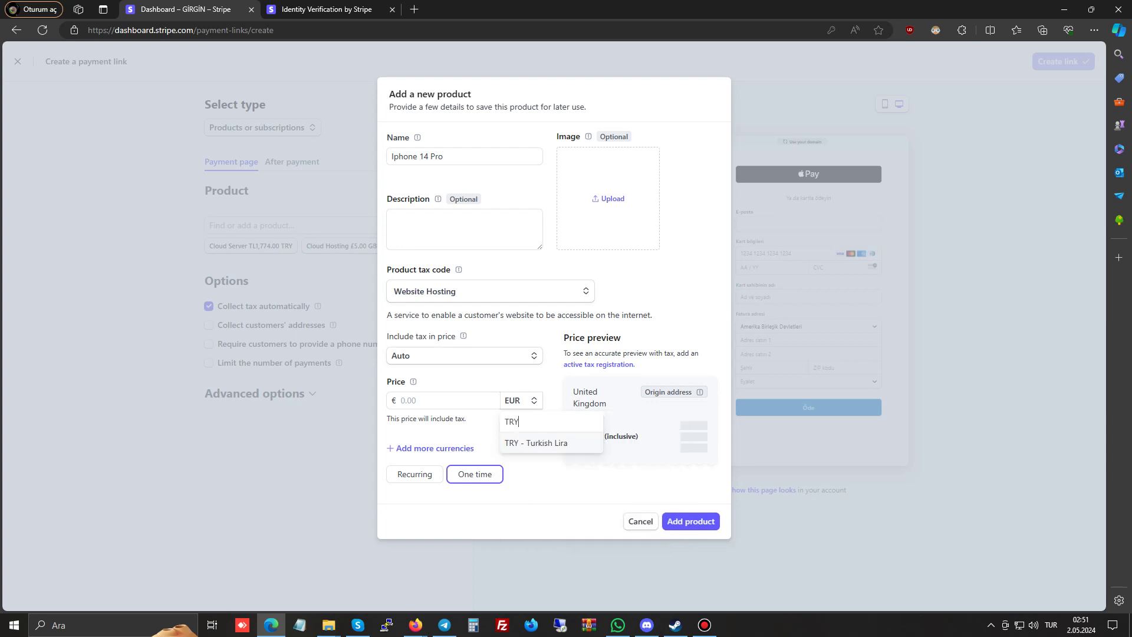
key("Return")
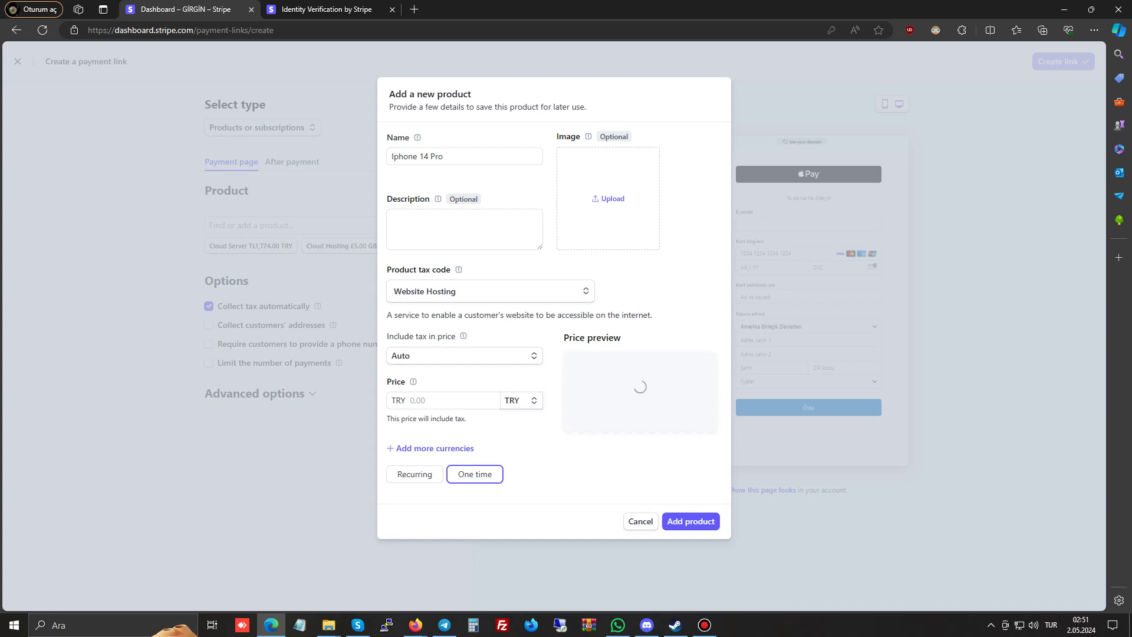
key("shift+Tab")
type("10000")
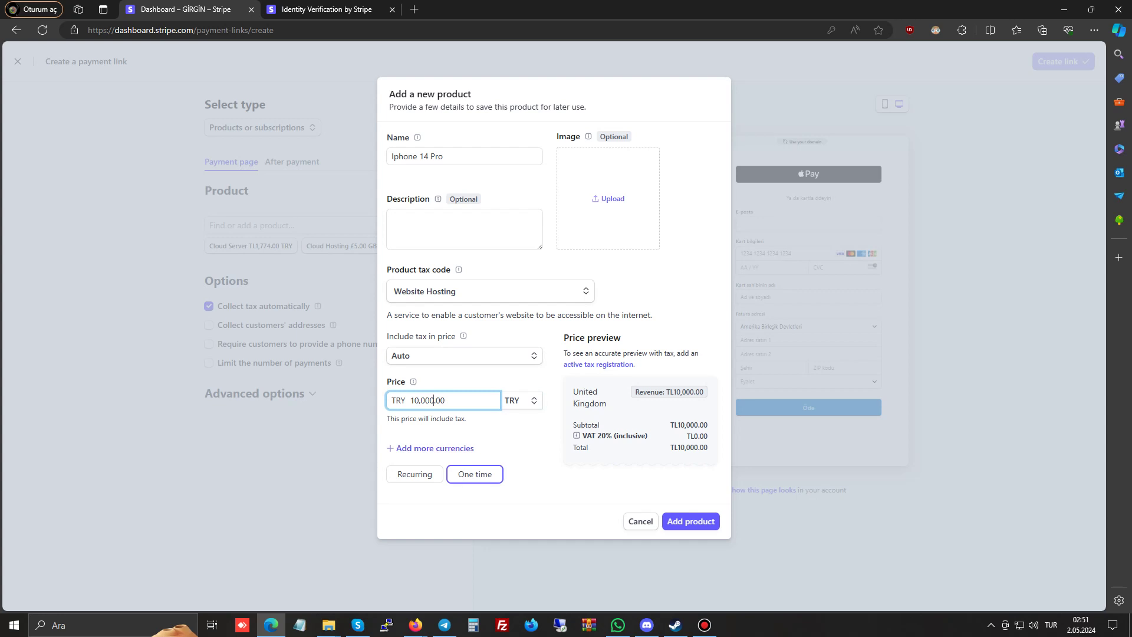
Switch the product's price to recurring and check the available billing periods
left_click(414, 475)
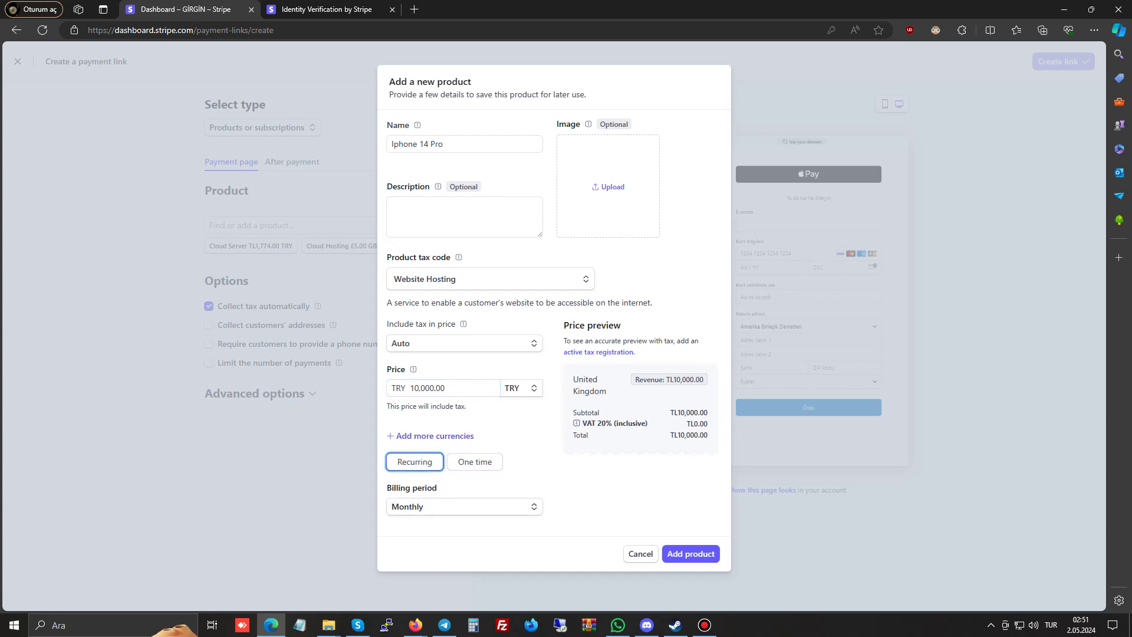
left_click(464, 507)
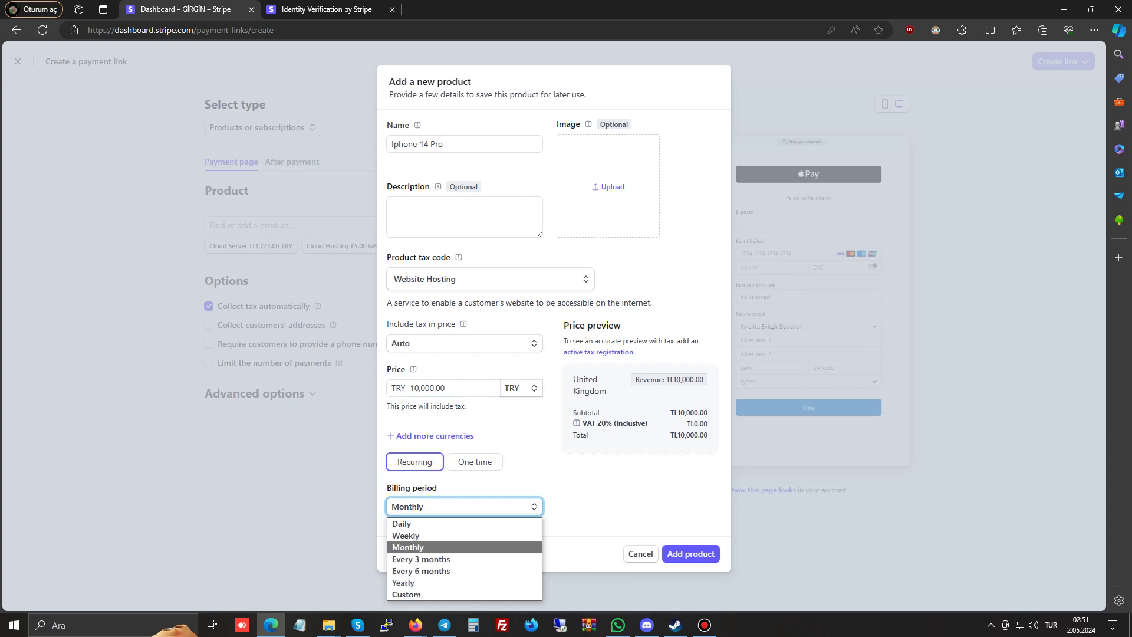
key("Escape")
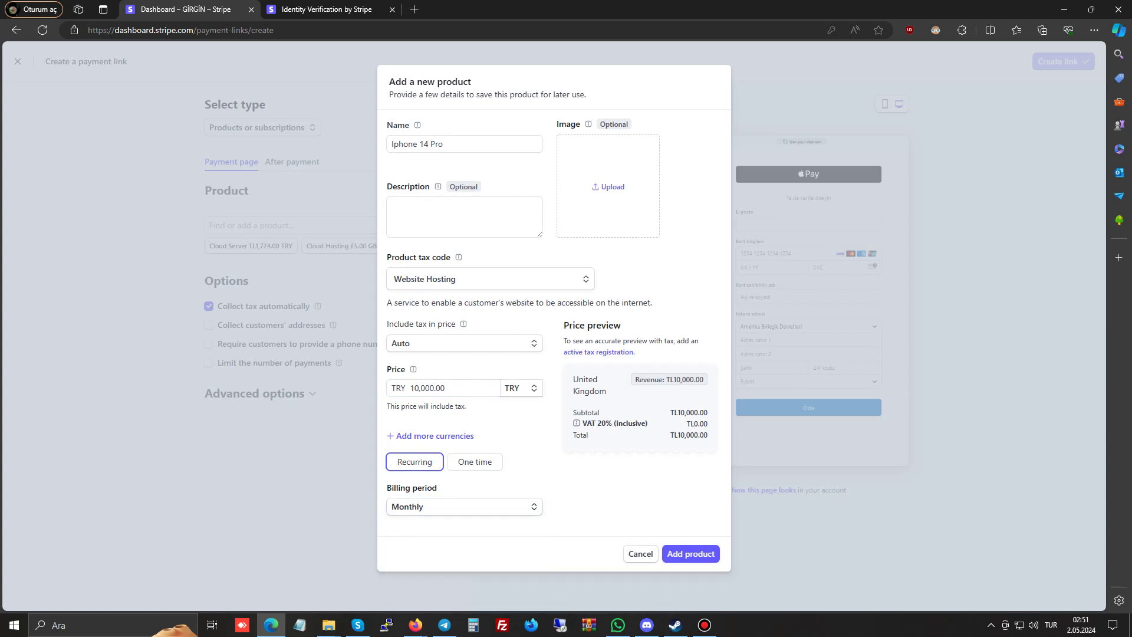
left_click(464, 506)
key("Escape")
Make the product's price one-time and add the product to the payment link
left_click(474, 461)
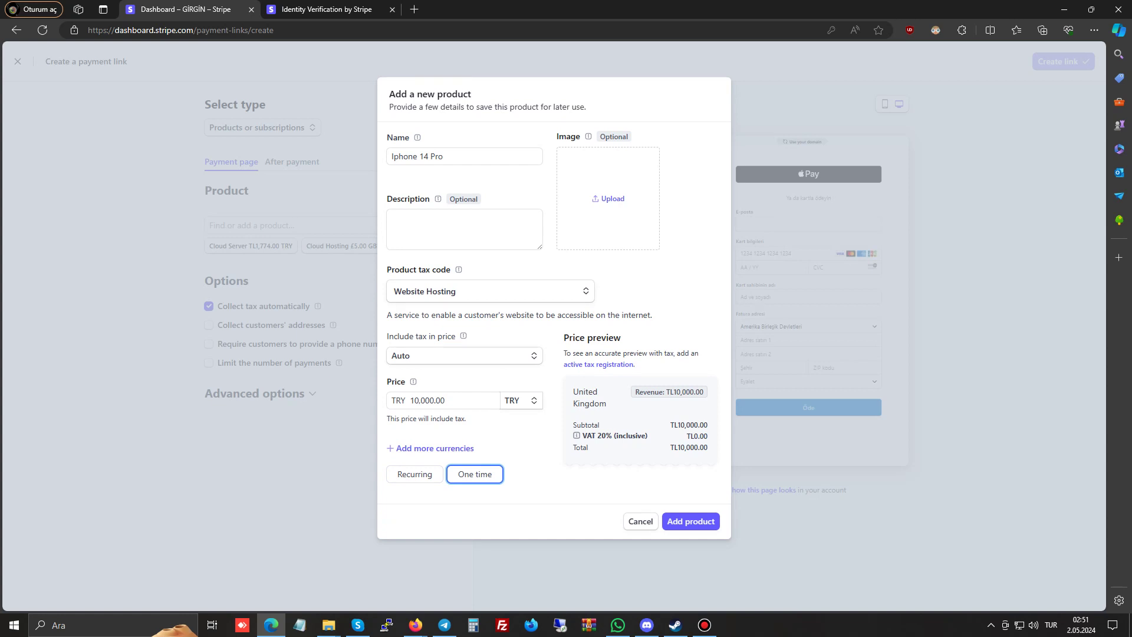
left_click(690, 521)
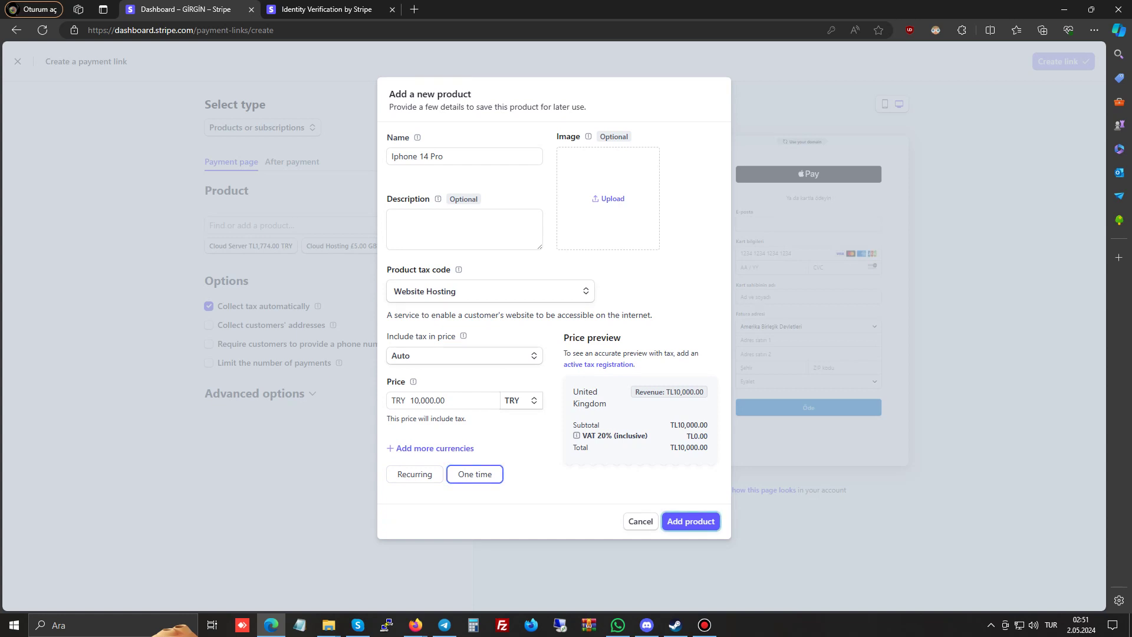
key("Return")
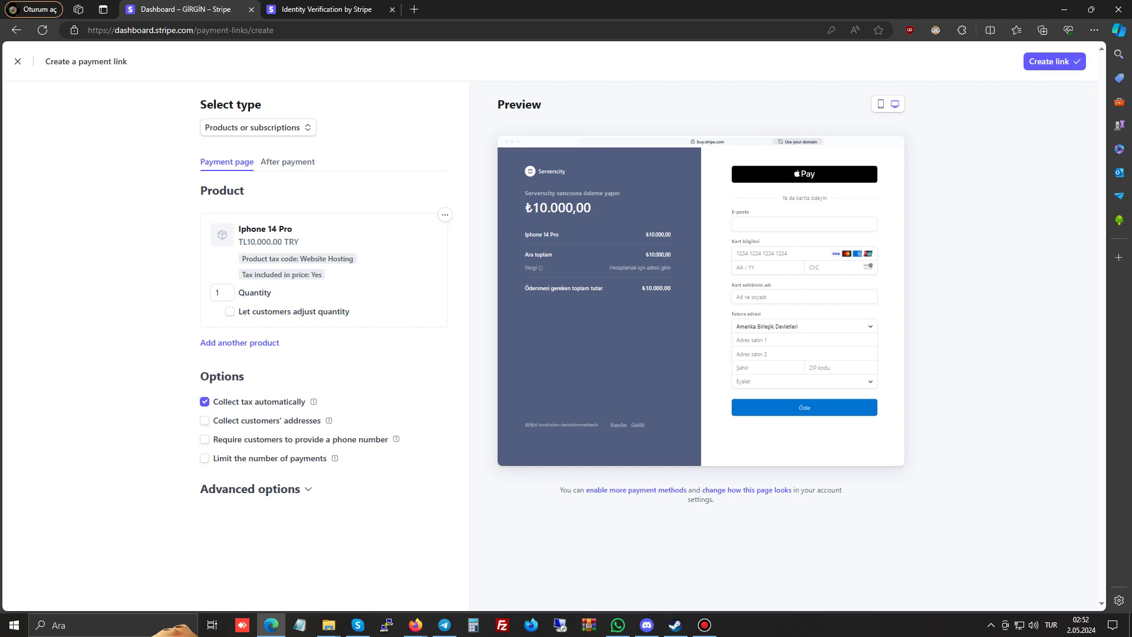
Enable collecting customers' billing addresses only and require customers to provide a phone number
left_click(204, 421)
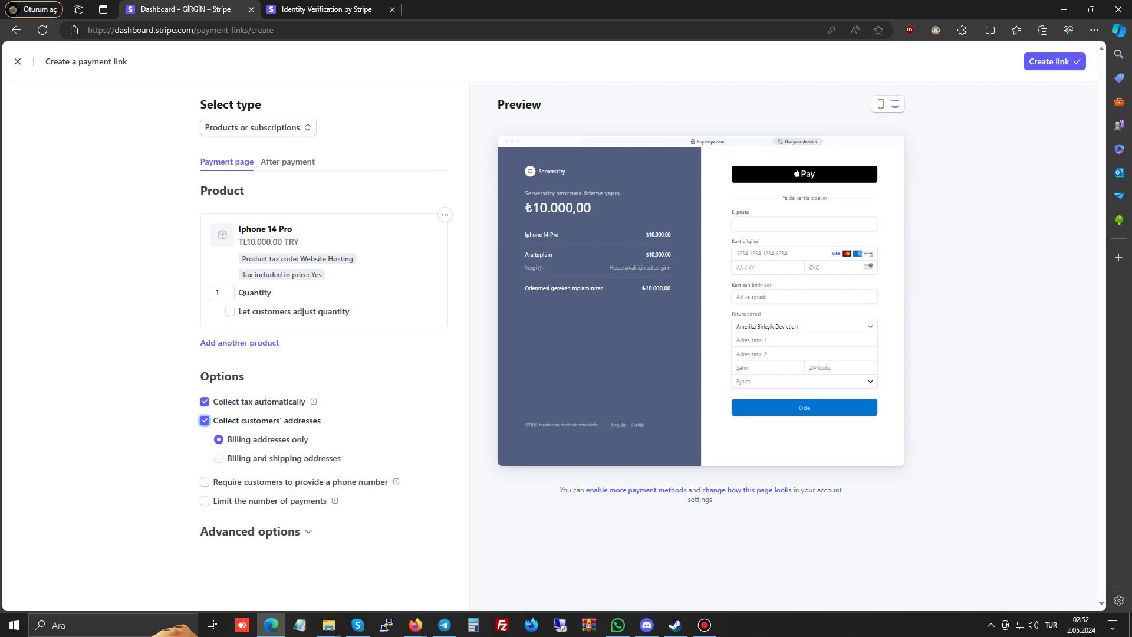
left_click(205, 421)
left_click(204, 420)
left_click(205, 481)
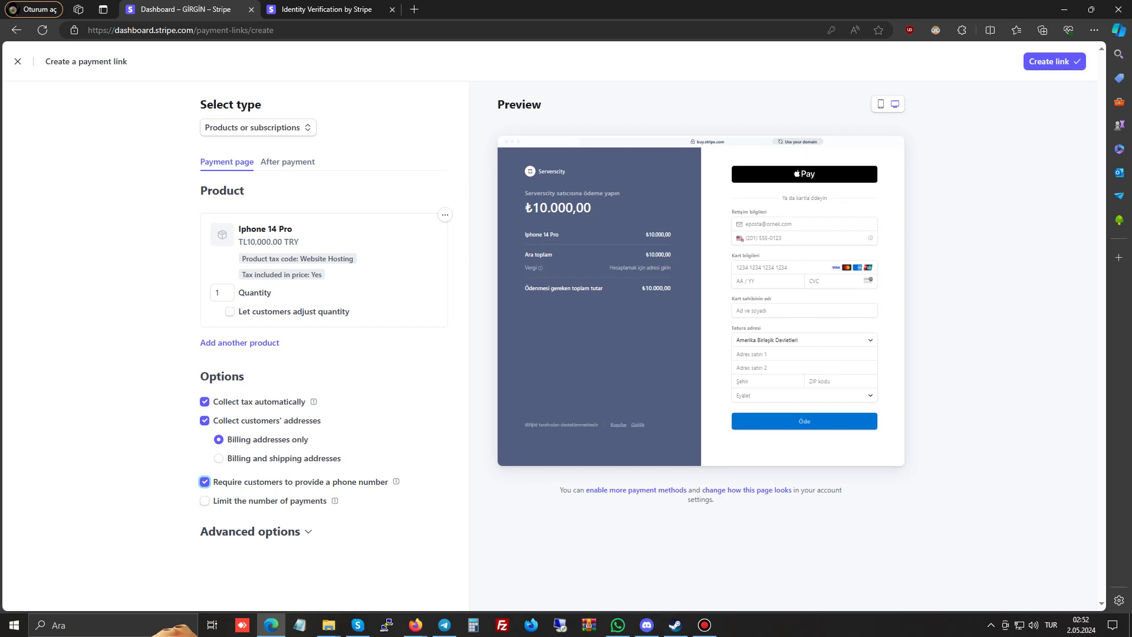
Expand and look over the payment link's advanced options
left_click(256, 531)
scroll(550, 346, "down", 2)
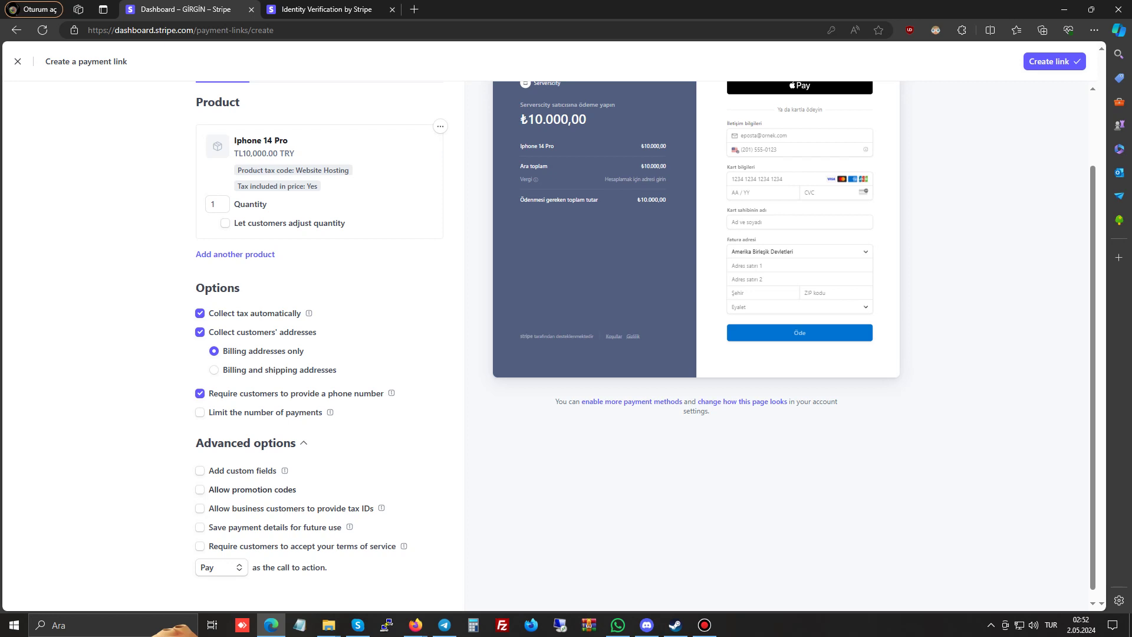
scroll(646, 346, "up", 3)
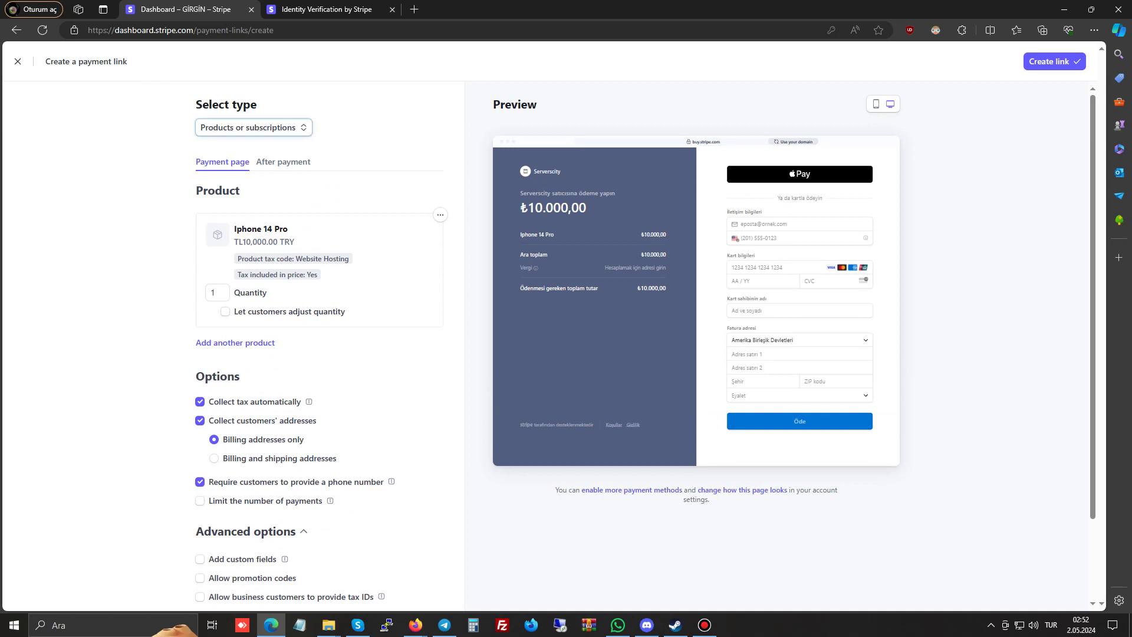
Change the payment link type to Customers choose what to pay and title it "Televizyon"
left_click(254, 127)
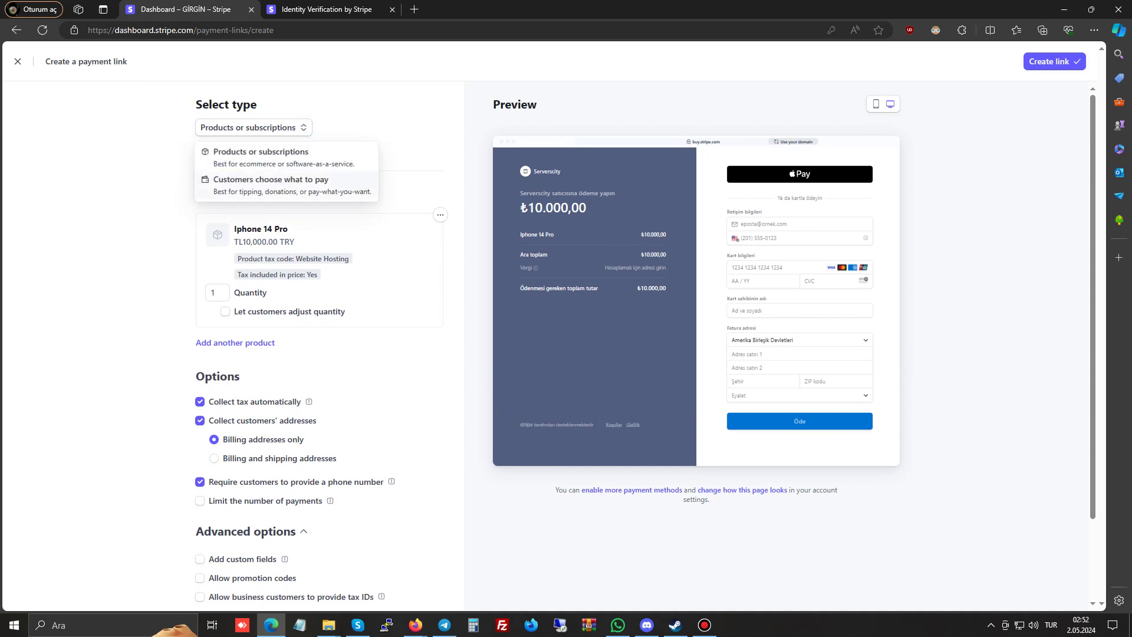
left_click(270, 179)
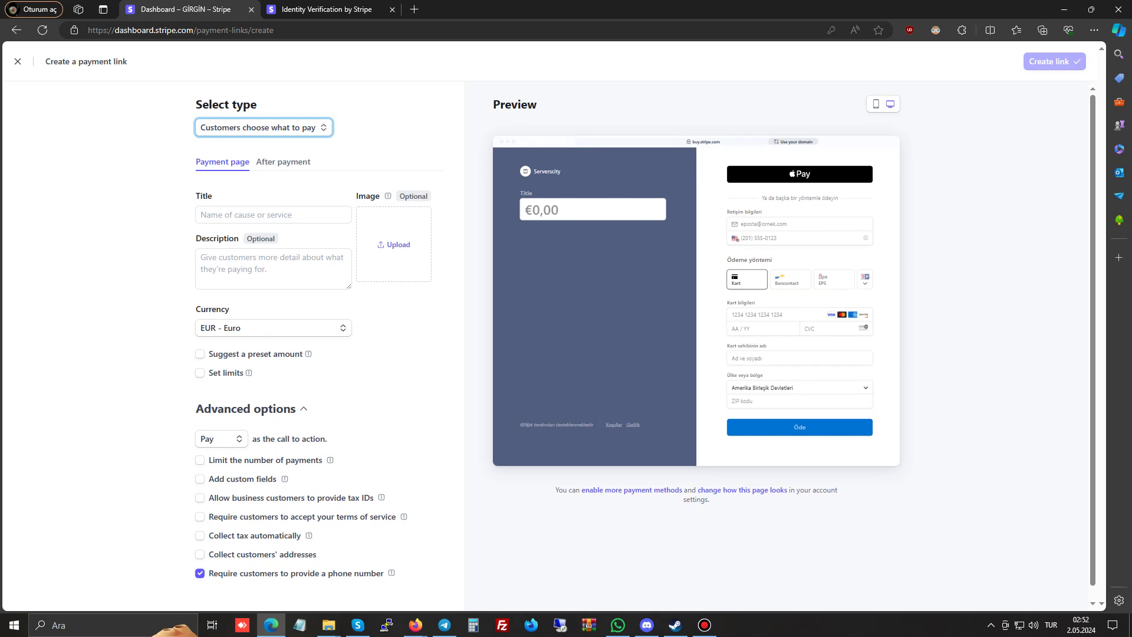
left_click(273, 215)
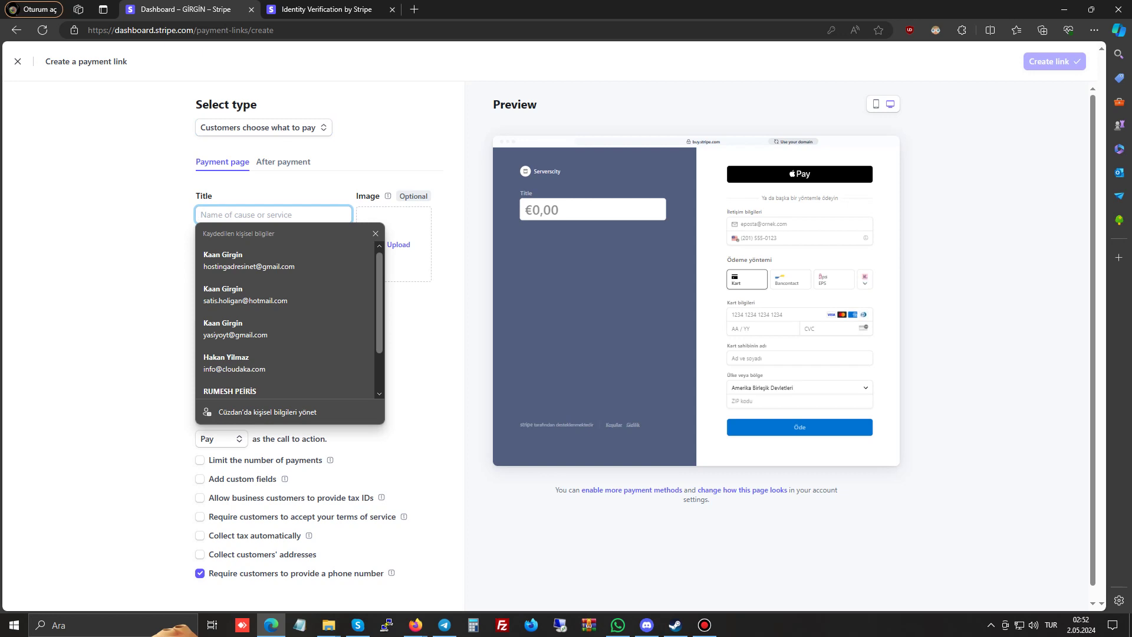
key("Escape")
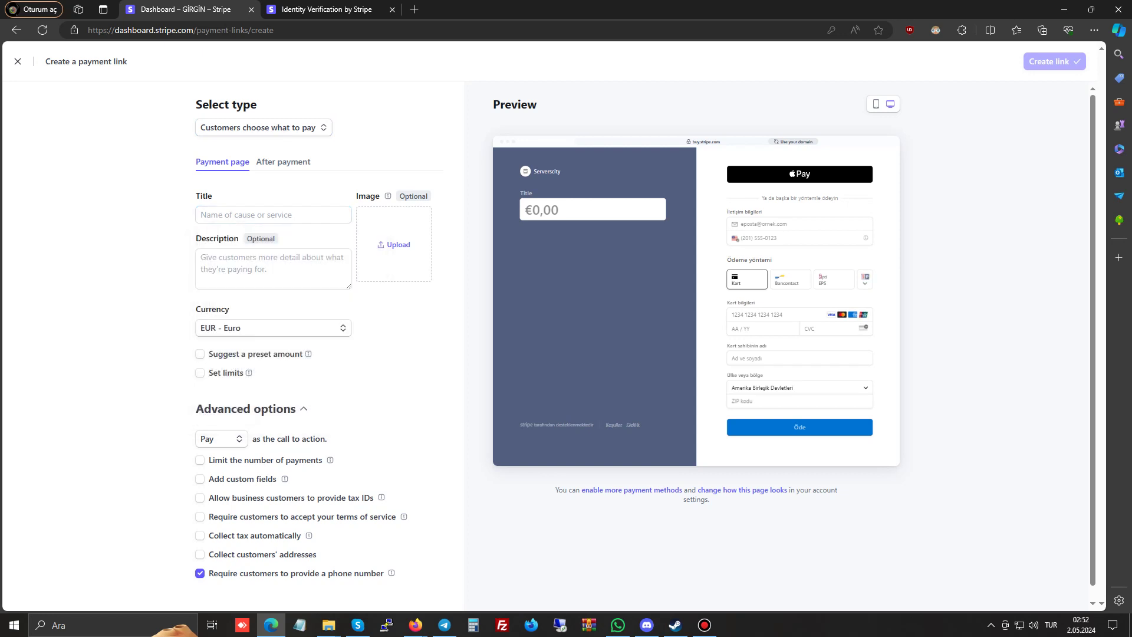
left_click(273, 215)
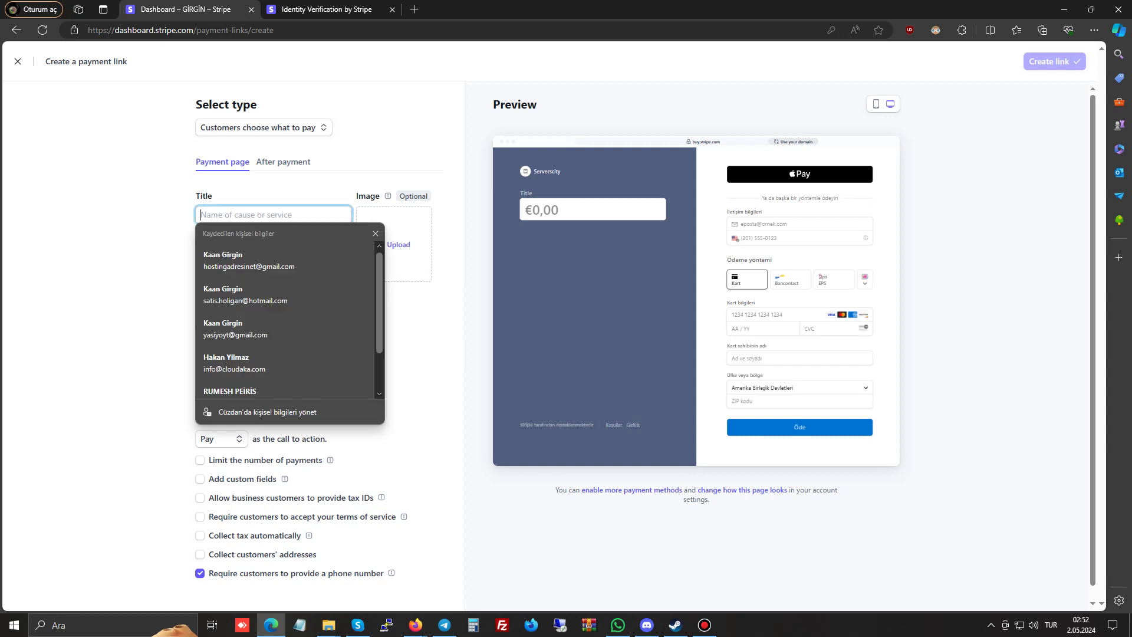
type("Prod")
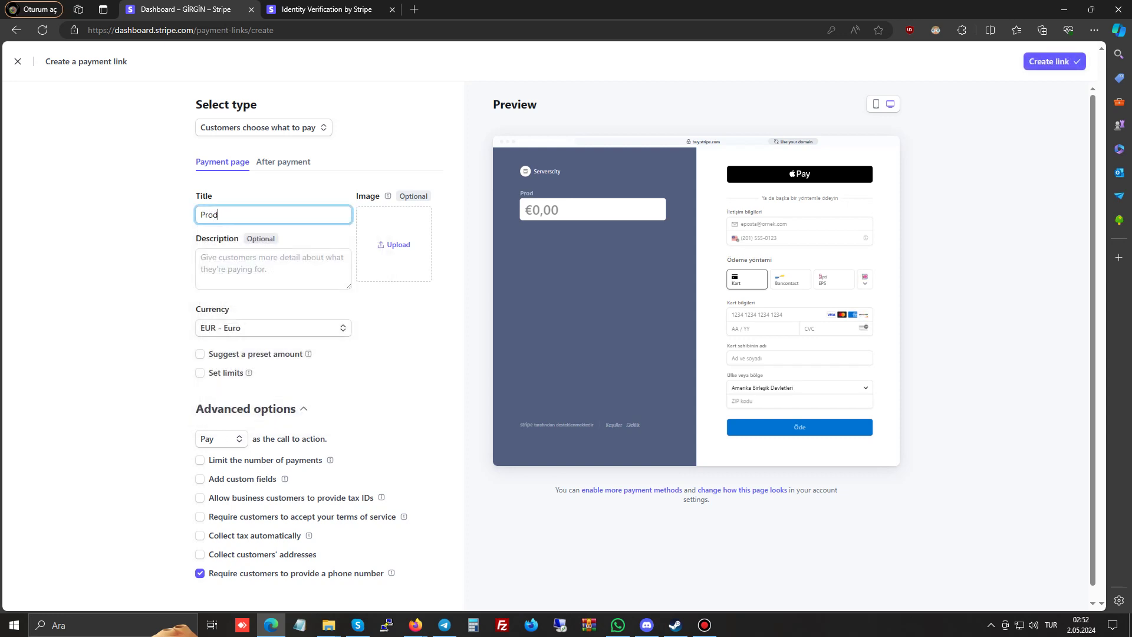
type("ucts")
key("ctrl+a")
type("Televizyon")
left_click(201, 257)
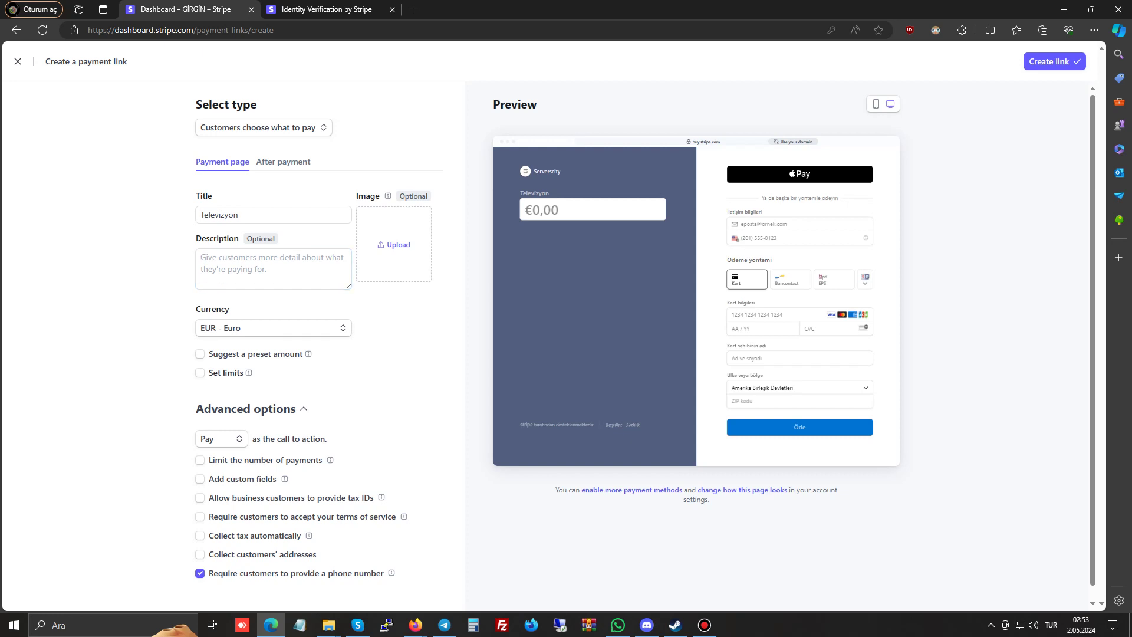
Turn on amount limits for the customer-chosen payment and examine the minimum and maximum amount fields and remaining options
left_click(200, 373)
left_click(224, 407)
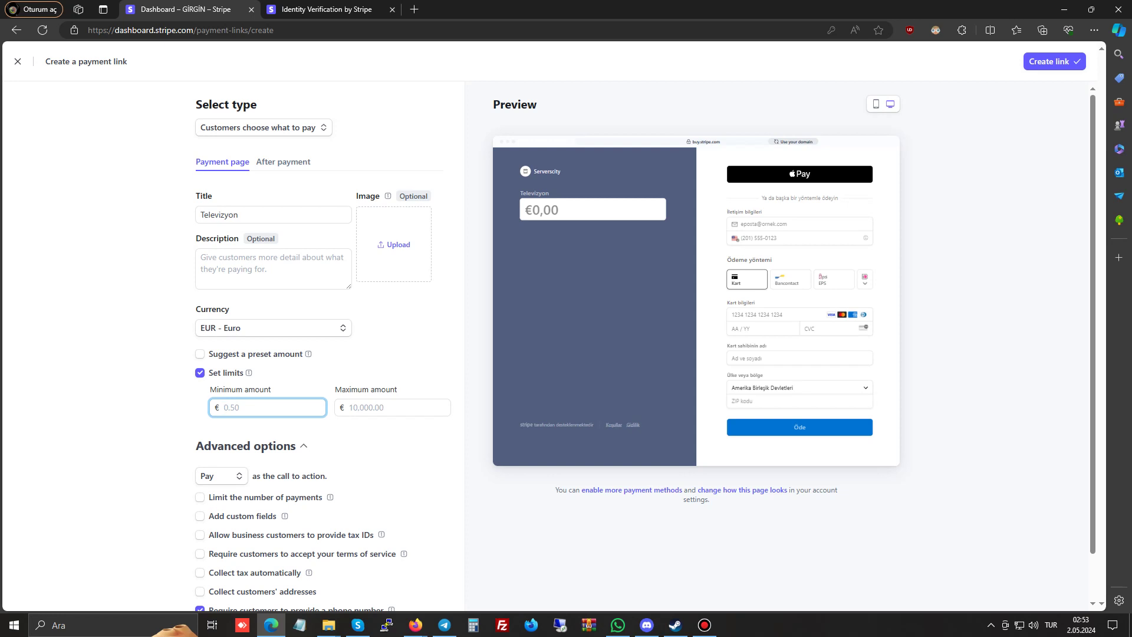
left_click(350, 408)
left_click(223, 407)
left_click(350, 408)
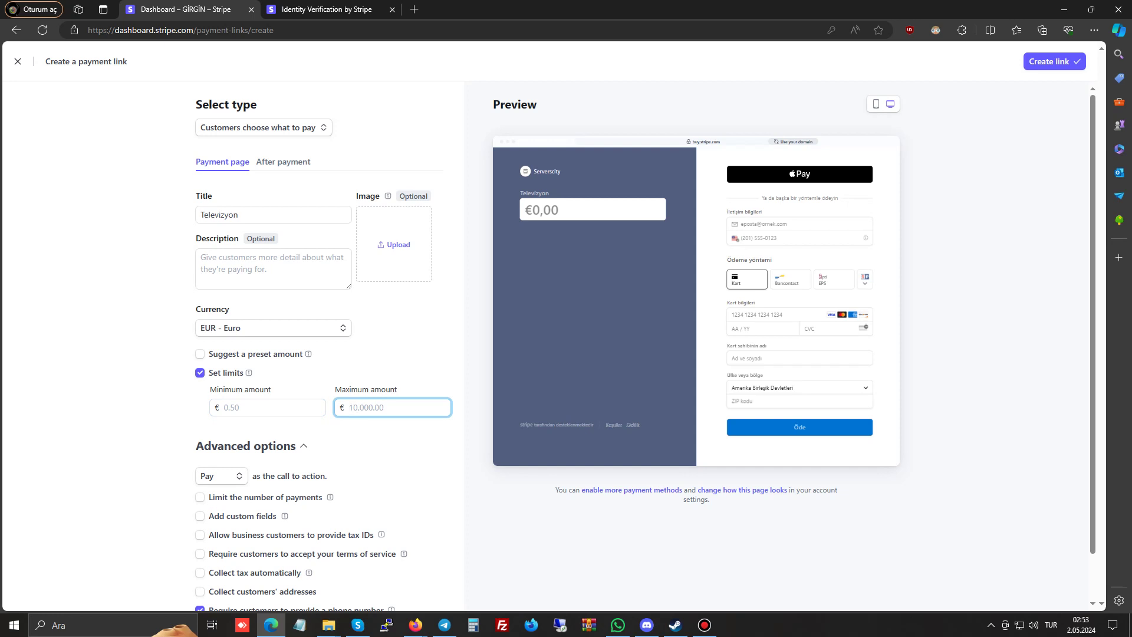
left_click(224, 408)
left_click(349, 408)
left_click_drag(343, 389, 390, 389)
left_click(388, 390)
left_click(224, 407)
scroll(226, 407, "down", 1)
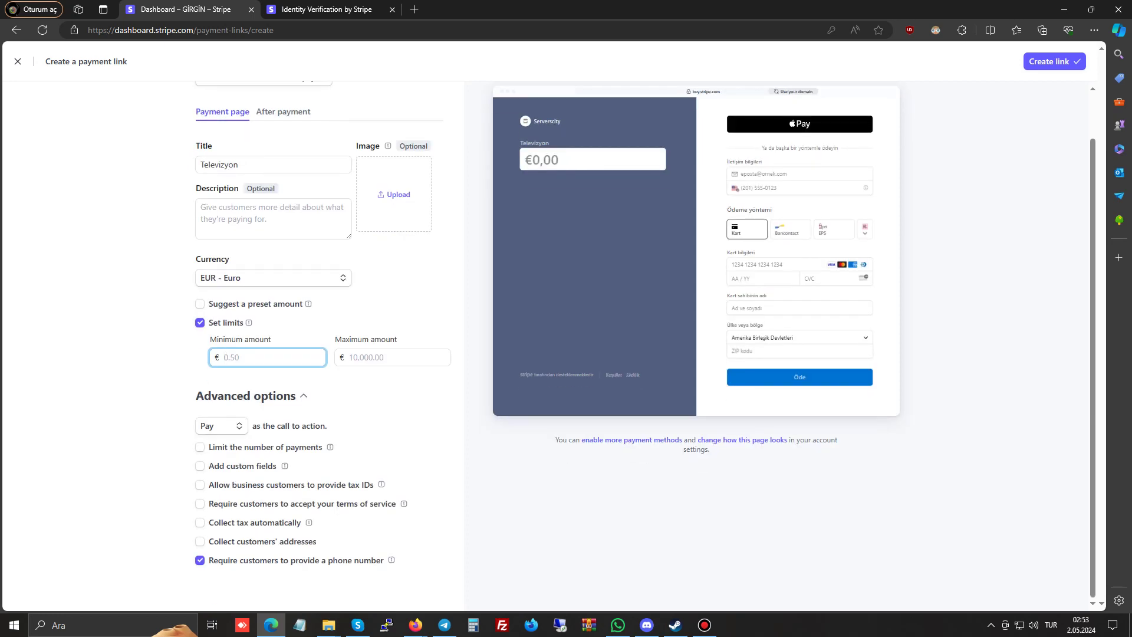
scroll(226, 408, "up", 1)
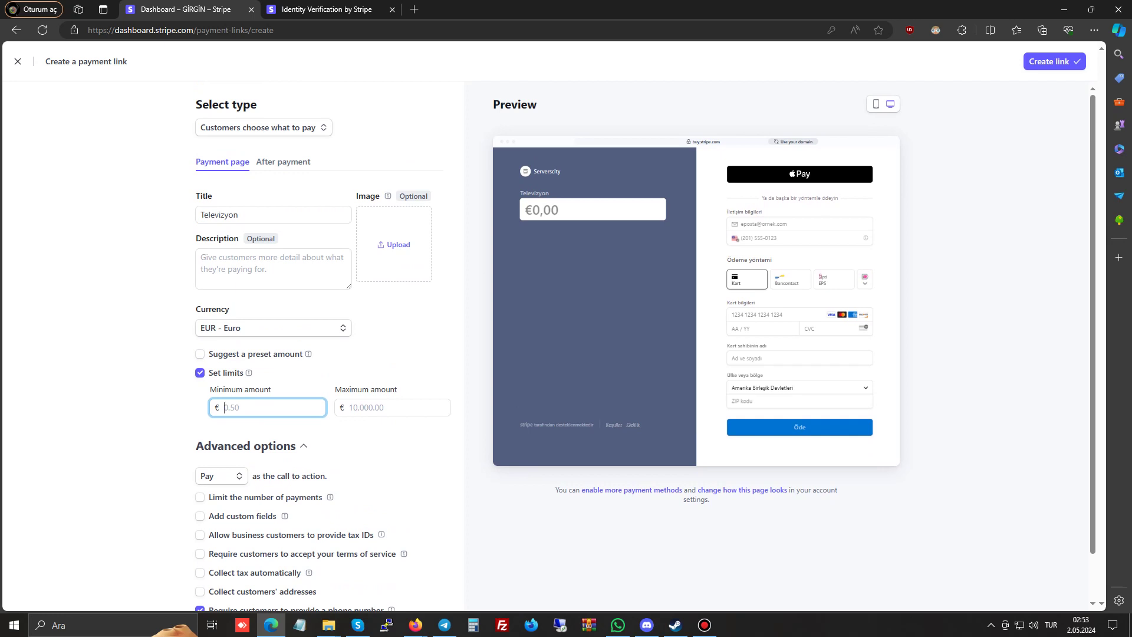
scroll(226, 408, "down", 1)
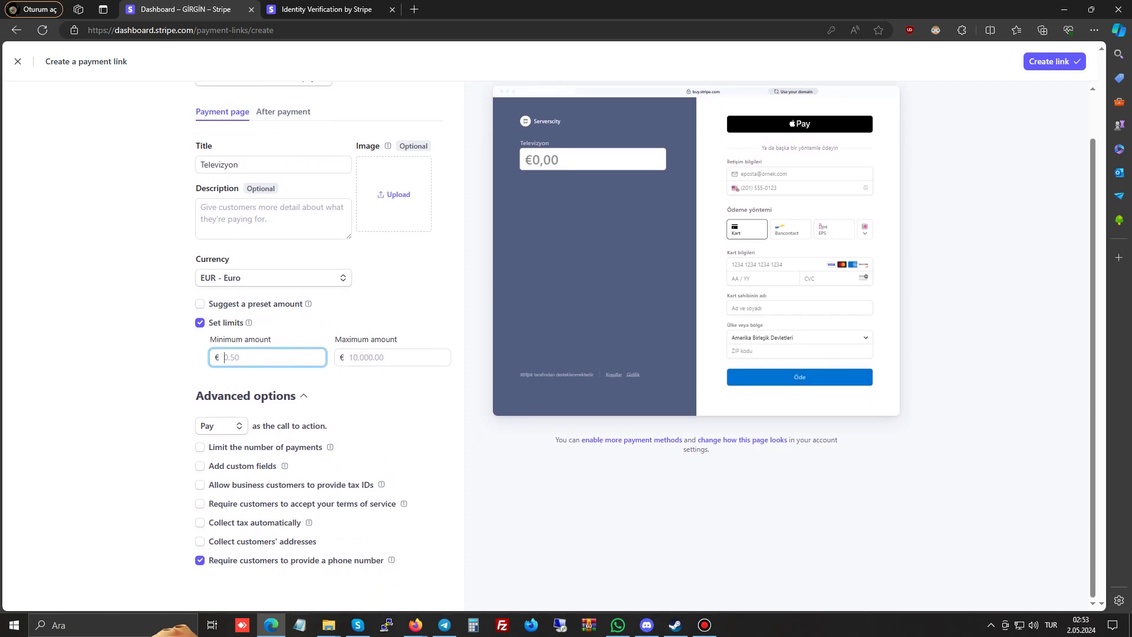
scroll(646, 347, "up", 1)
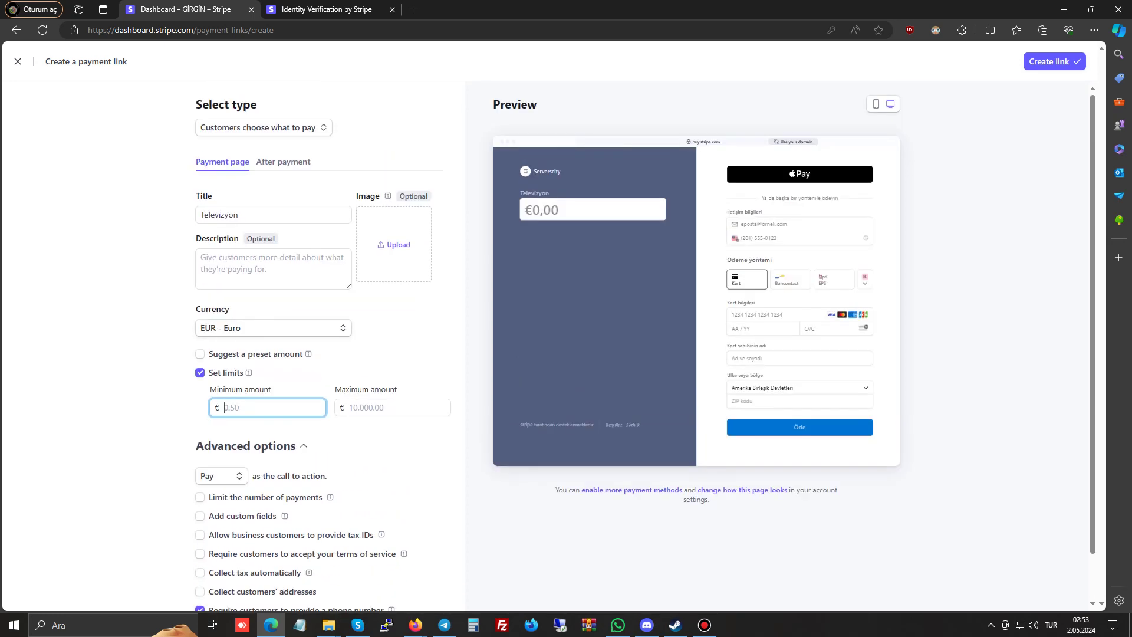
Set the payment link type back to Products or subscriptions
left_click(263, 127)
left_click(259, 157)
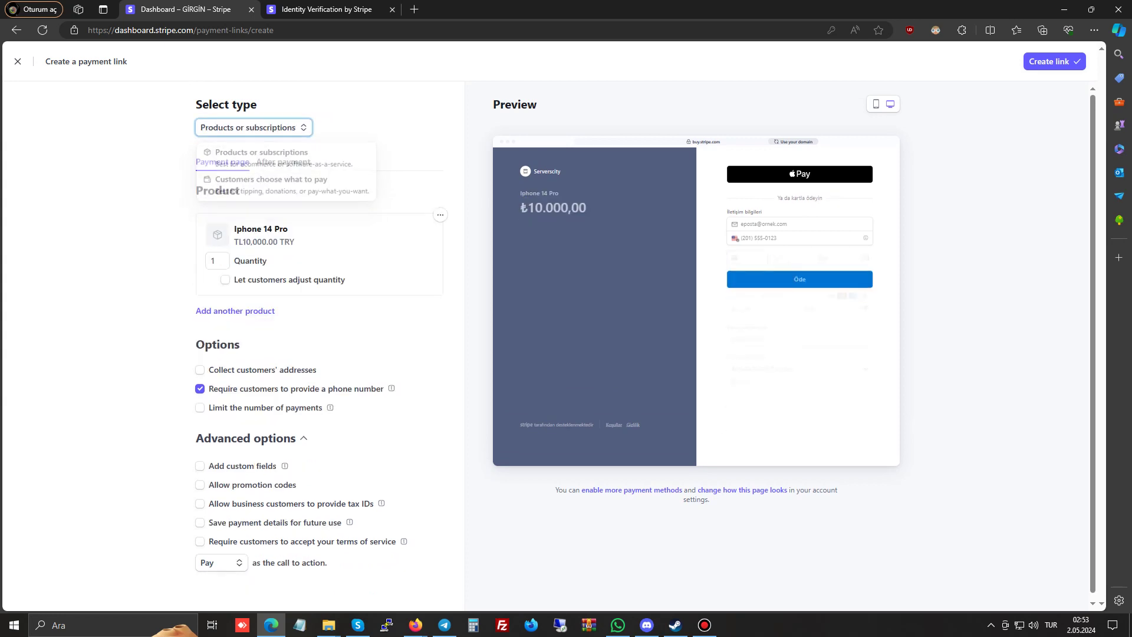
Enable collecting customers' billing addresses only and create the Iphone 14 Pro payment link
scroll(644, 340, "down", 1)
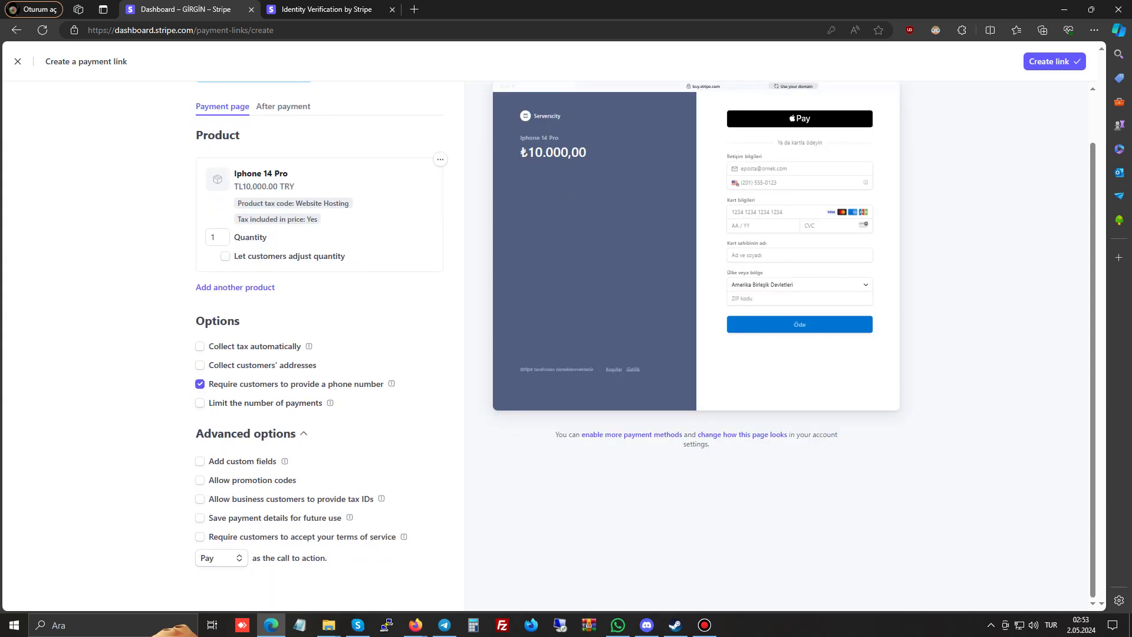
left_click(200, 365)
scroll(200, 365, "down", 1)
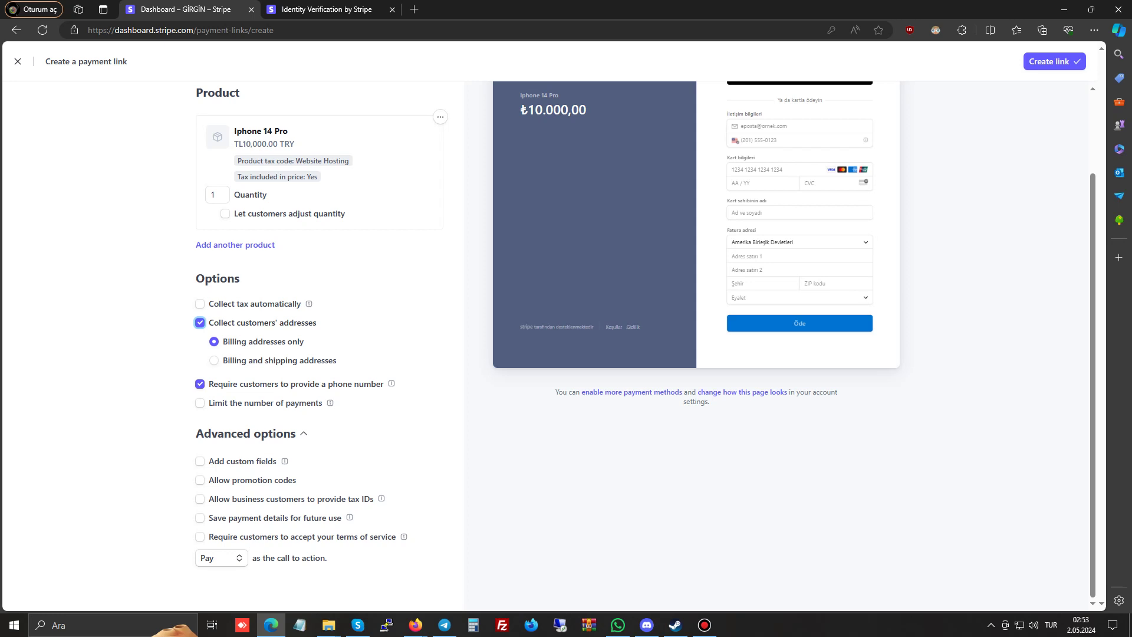
scroll(566, 342, "up", 2)
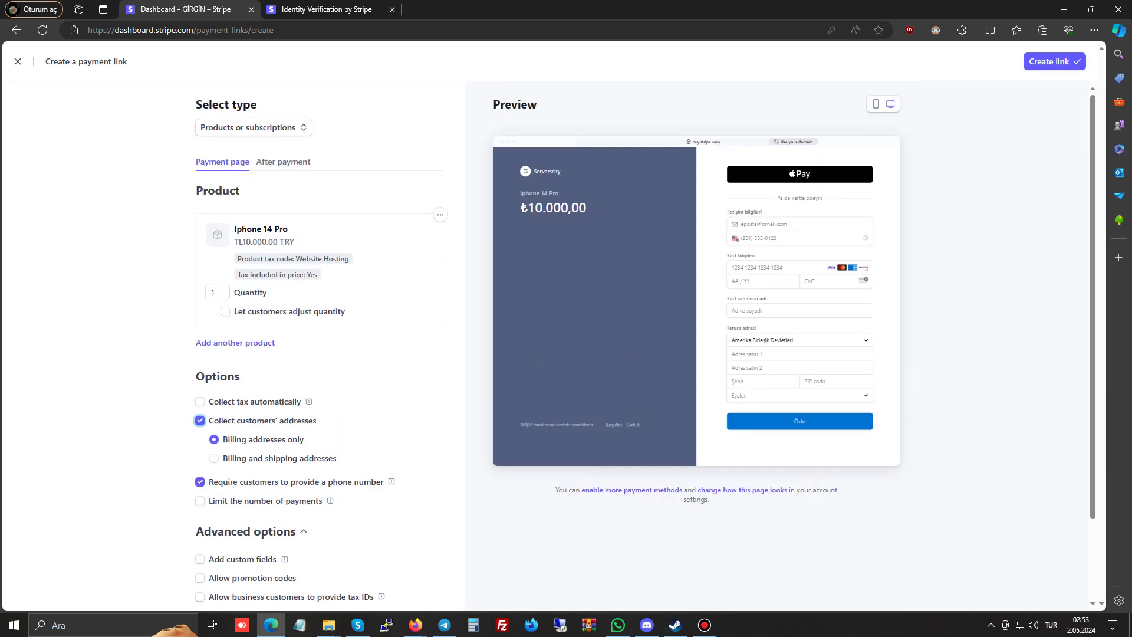
left_click(1054, 61)
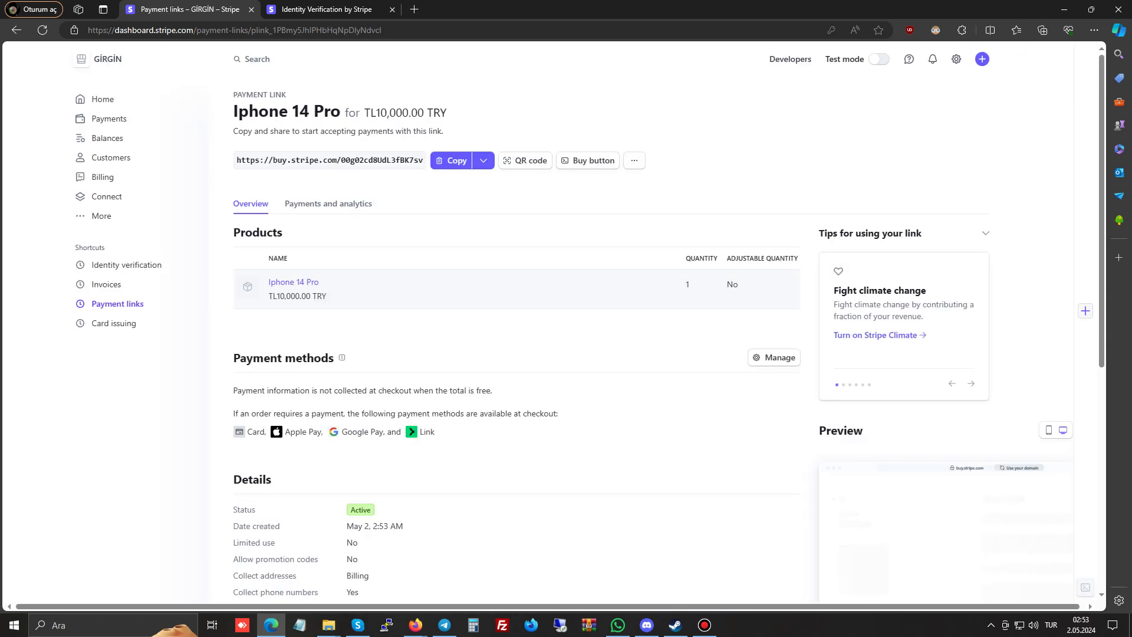
Copy the Iphone 14 Pro payment link and open its checkout page in a new browser tab
left_click(451, 161)
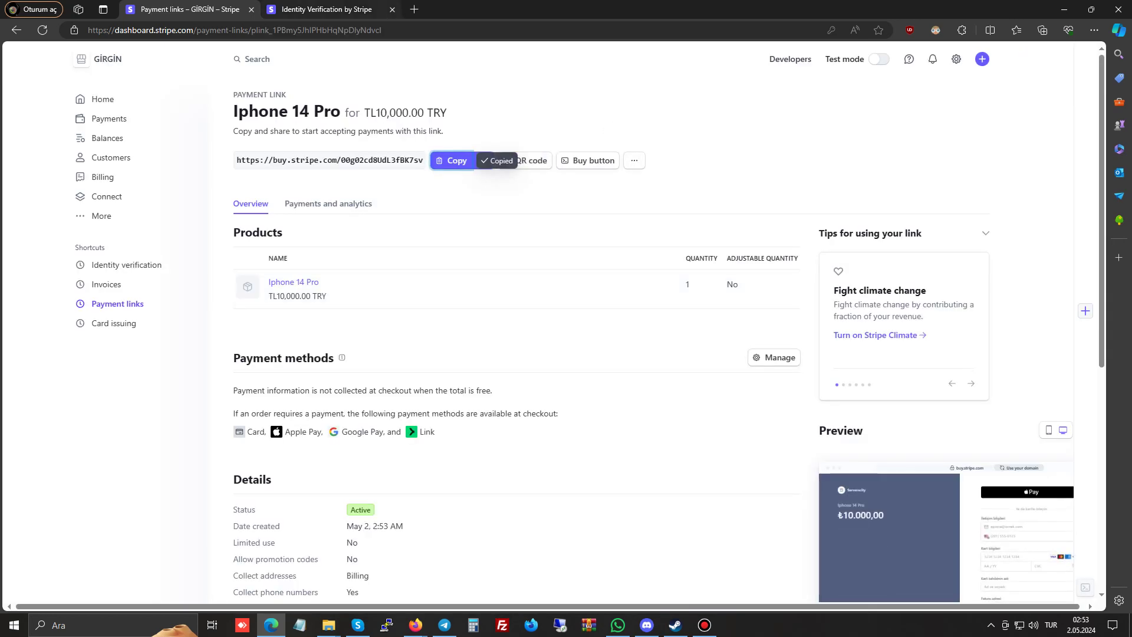
left_click(414, 8)
key("ctrl+v")
key("Return")
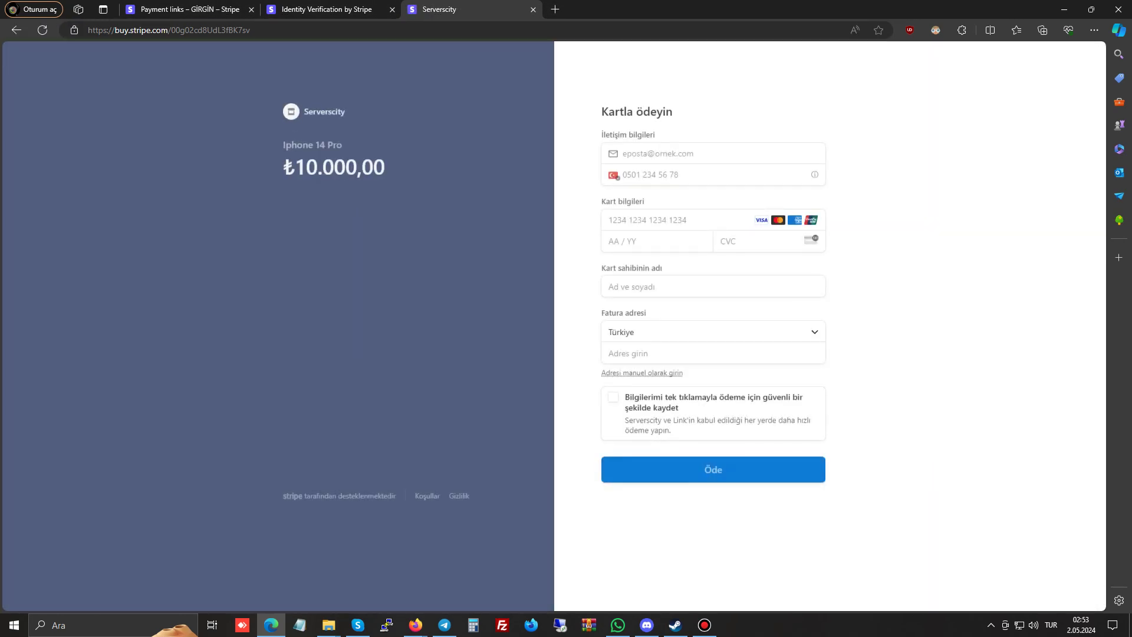
Return to the payment link's dashboard page and view its QR code, closing the code window when done
key("ctrl+1")
triple_click(637, 204)
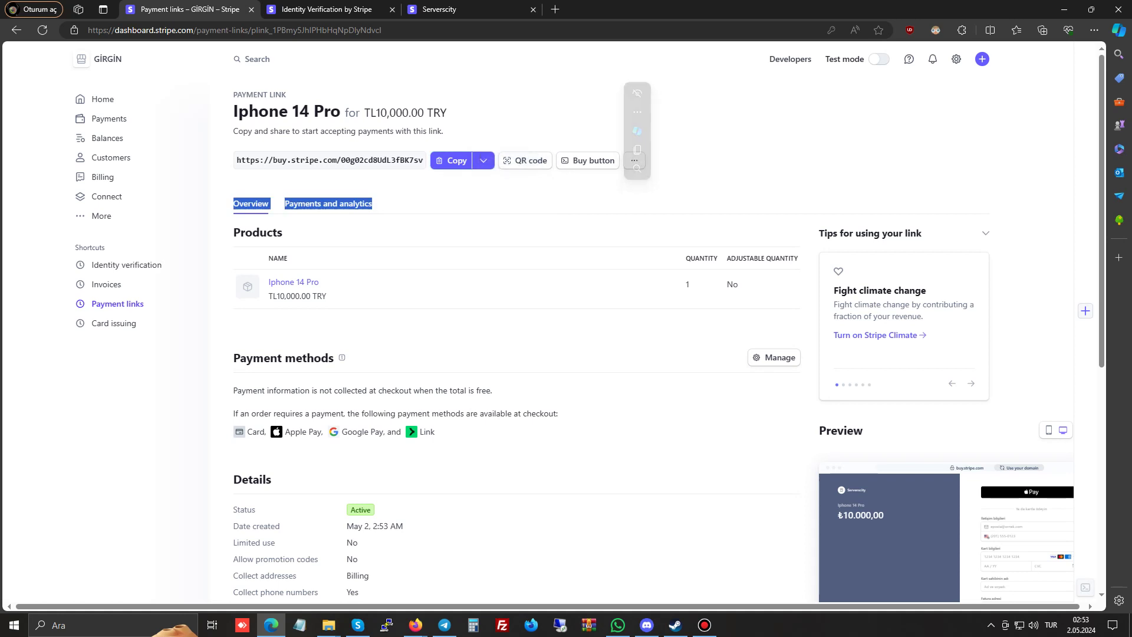
left_click(525, 160)
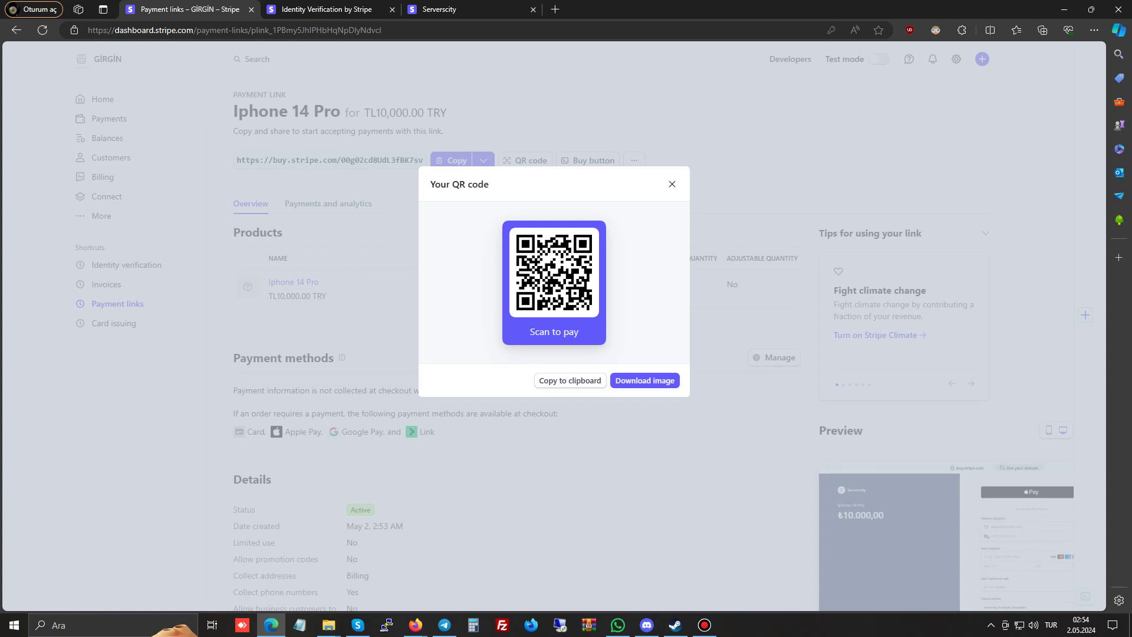
left_click(671, 184)
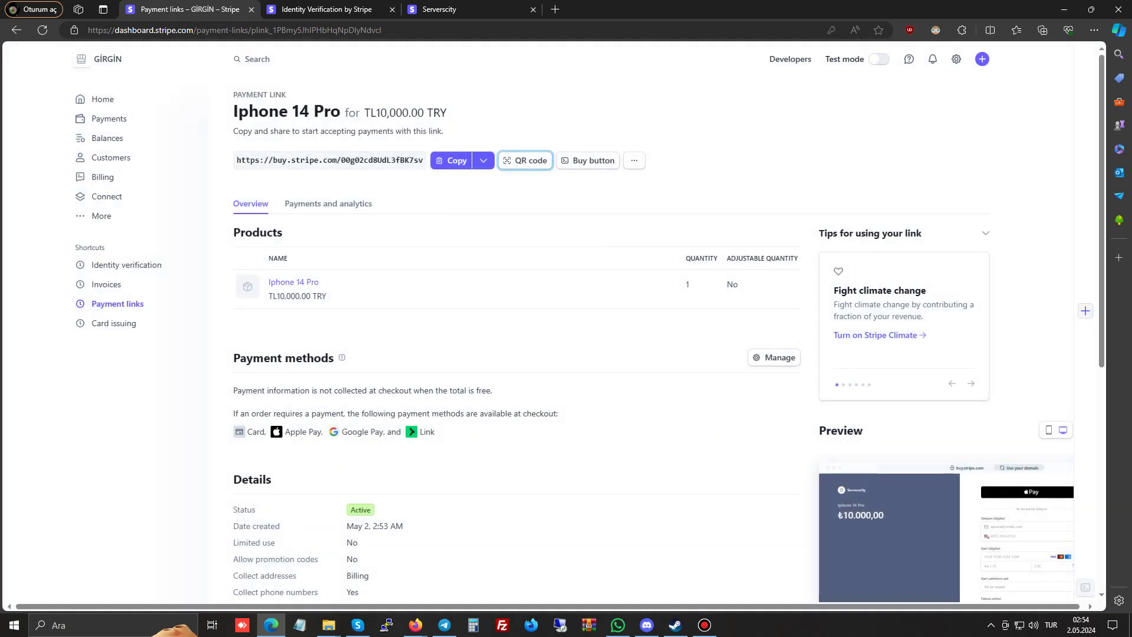
Examine the payment link's Buy button embed code and available languages, leaving without saving changes
left_click(587, 159)
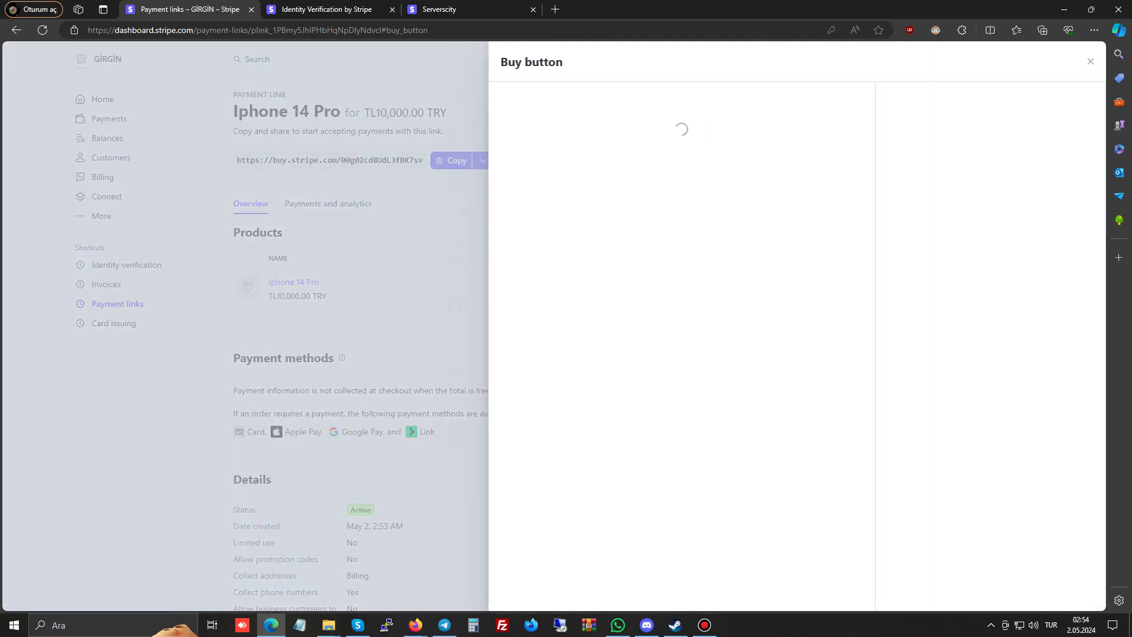
left_click_drag(591, 216, 537, 132)
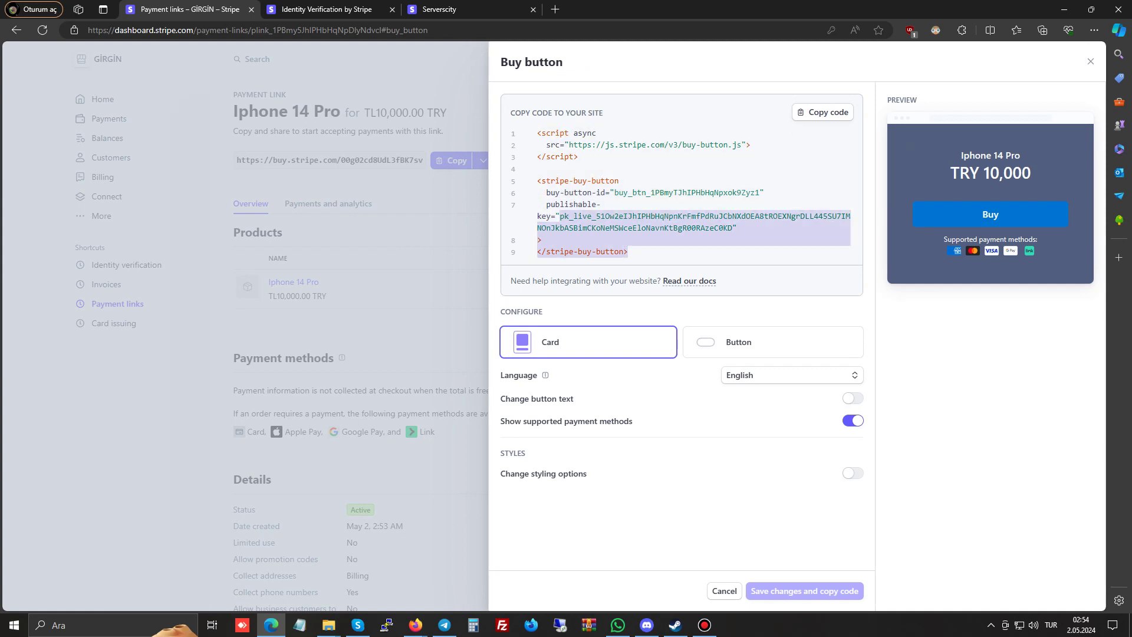
left_click(542, 132)
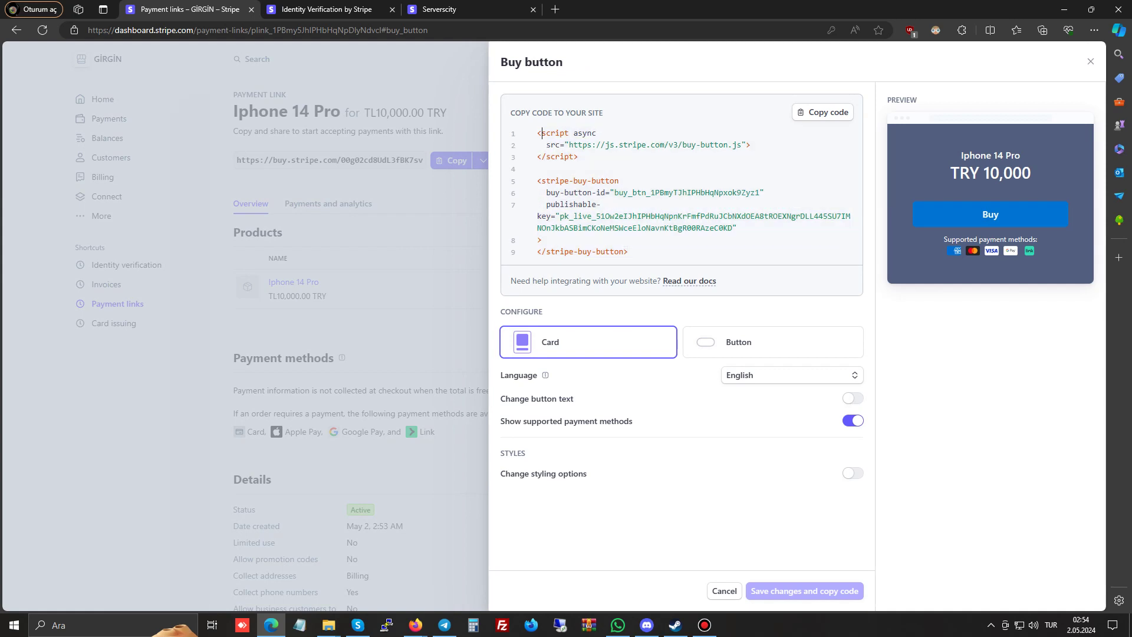
left_click(767, 375)
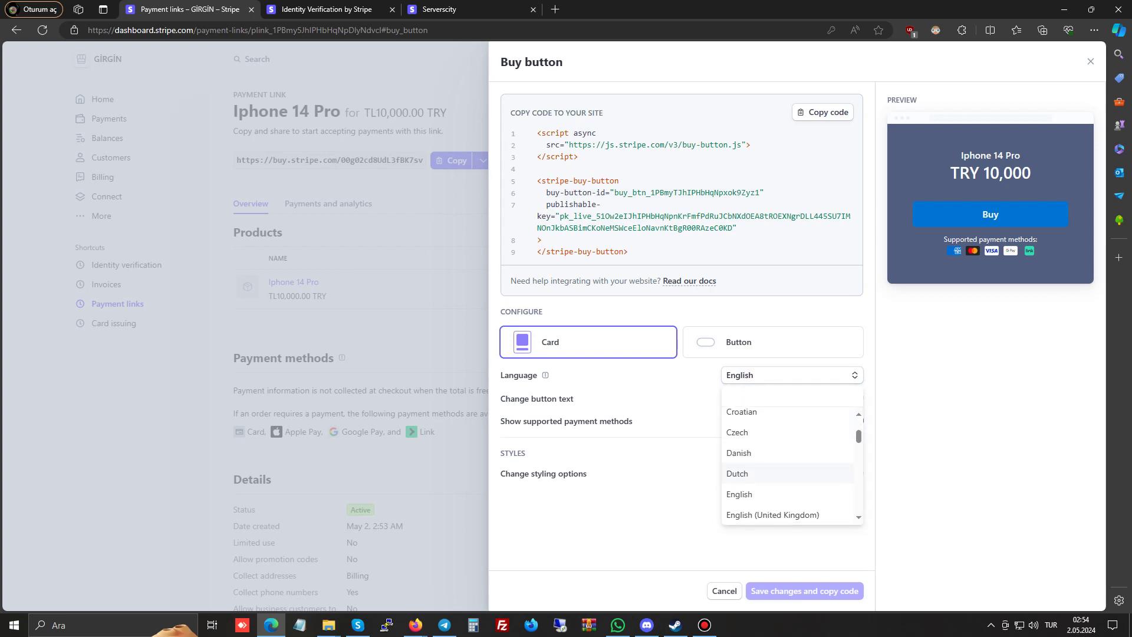
scroll(767, 474, "down", 10)
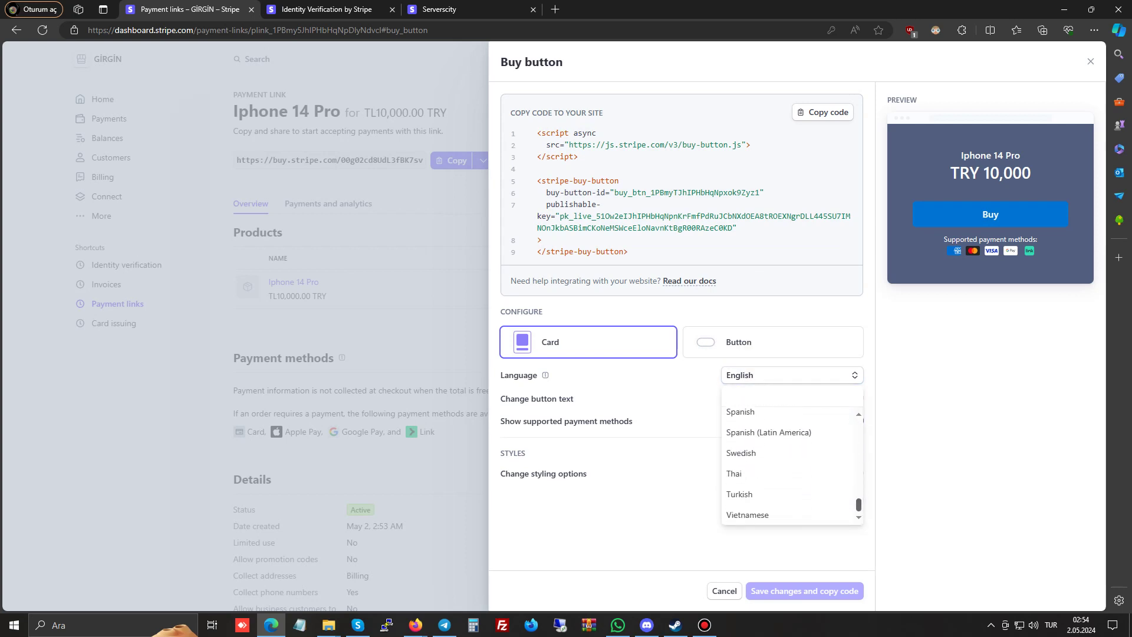
key("Escape")
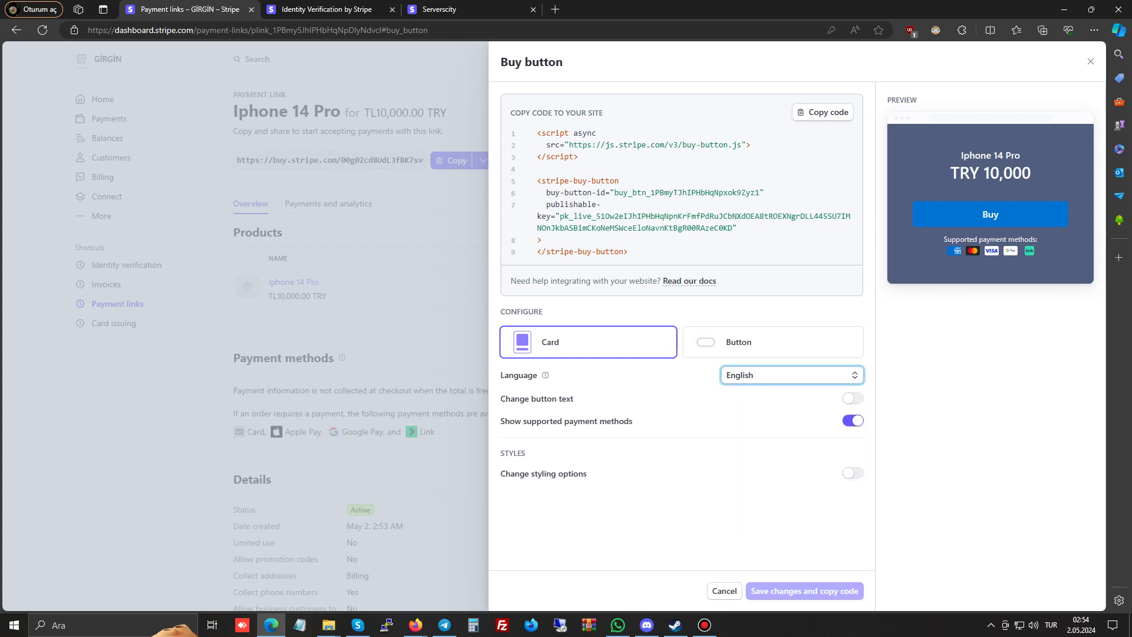
left_click(723, 590)
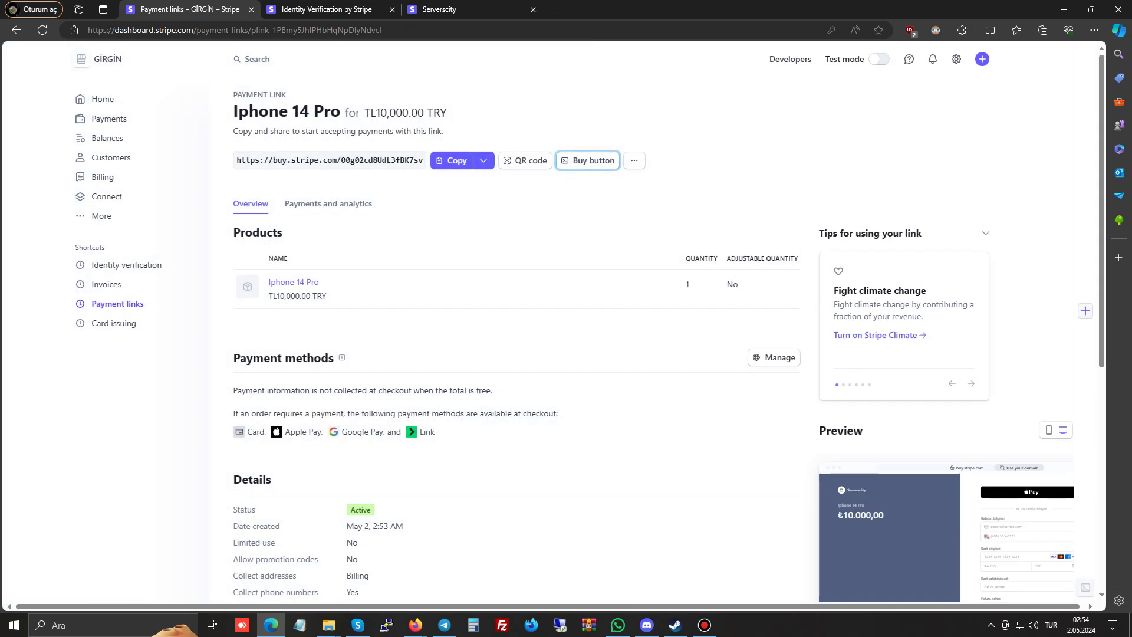
Search the dashboard for "payment met" and open the Payment methods page of the Payments settings
scroll(669, 329, "down", 7)
scroll(670, 329, "up", 7)
left_click(246, 59)
type("payment met")
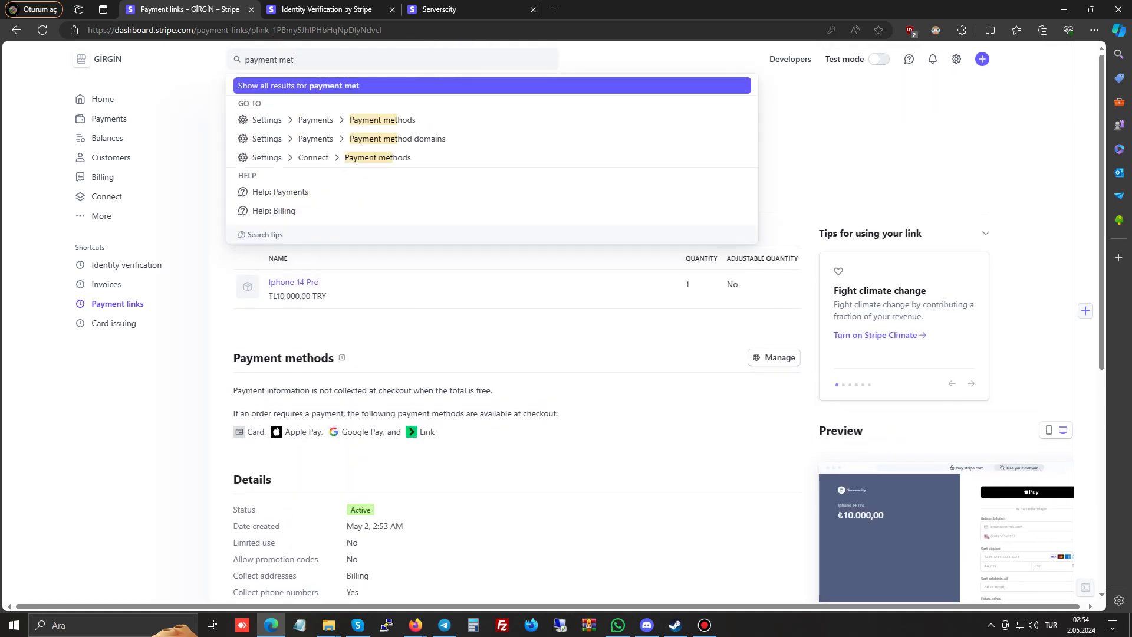
key("Down")
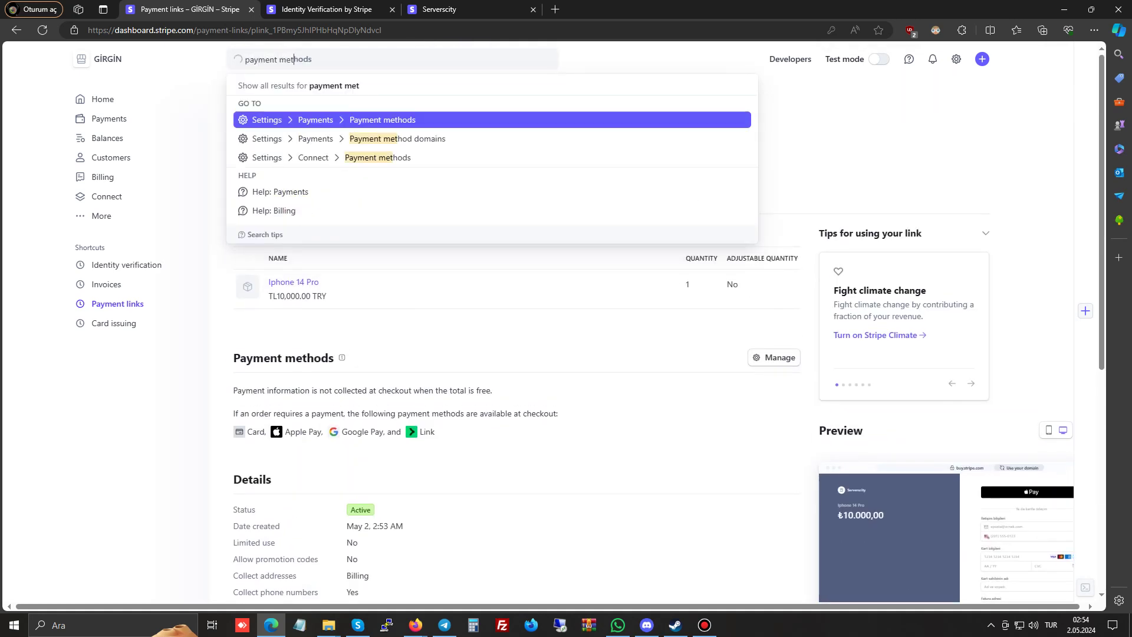
key("Return")
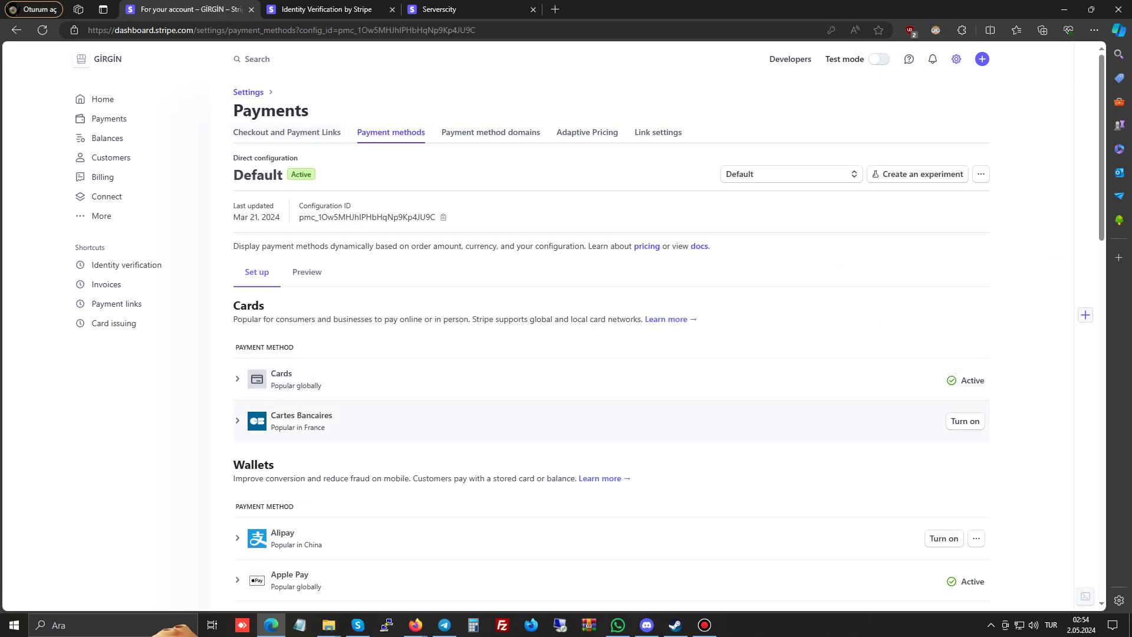
Examine the cards, wallets, bank redirects, buy now pay later, bank debits and bank transfers in the Default configuration
scroll(669, 339, "down", 2)
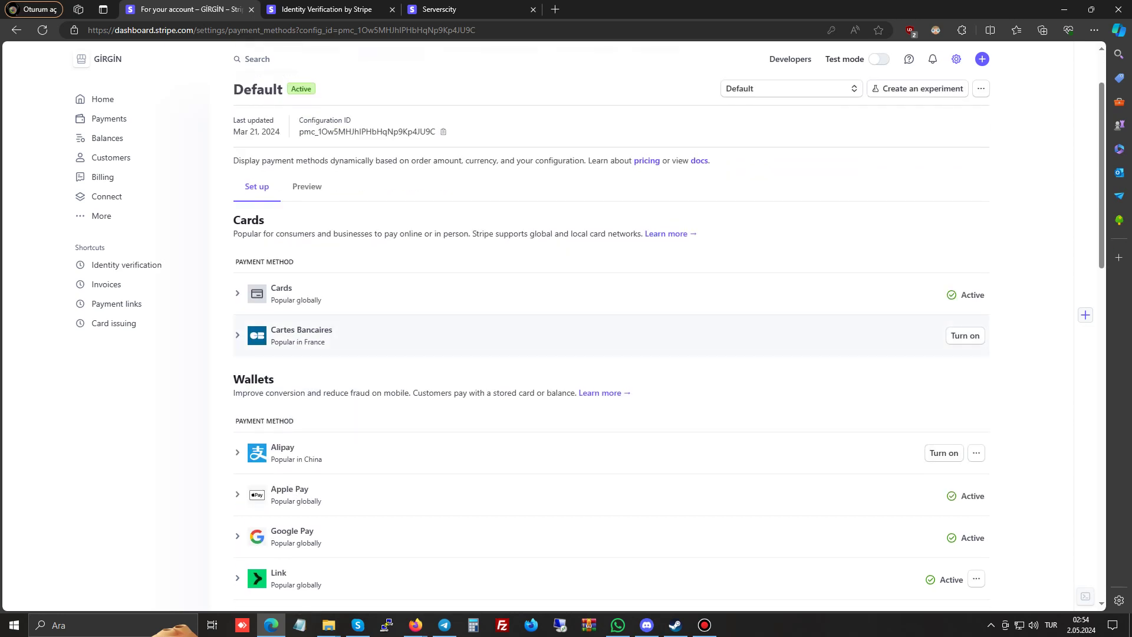
scroll(669, 340, "down", 1)
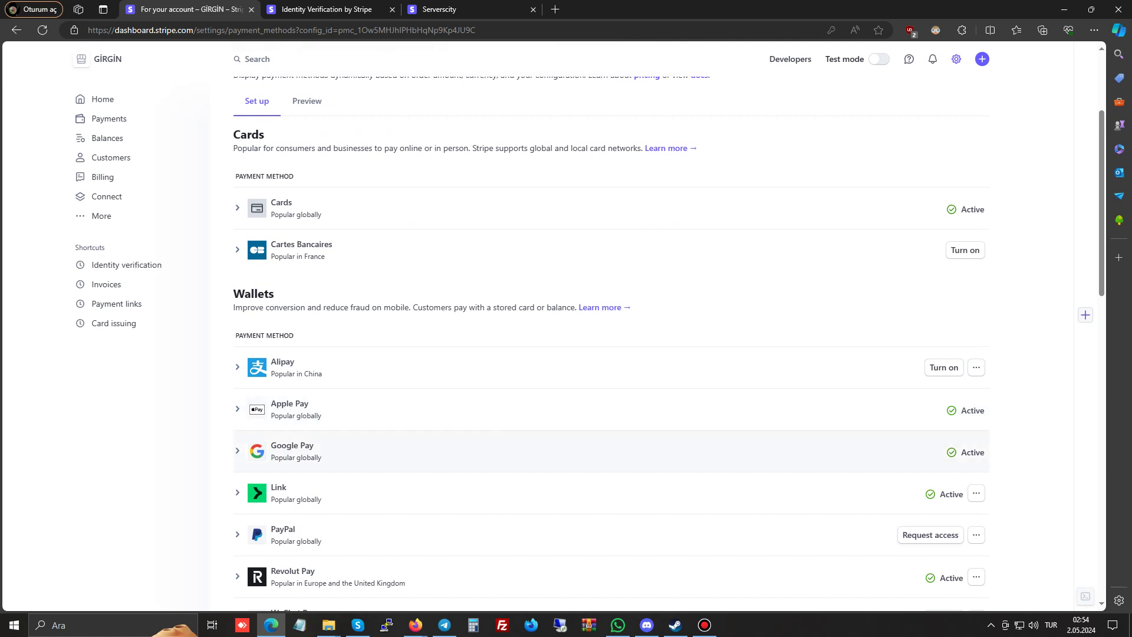
scroll(610, 345, "down", 2)
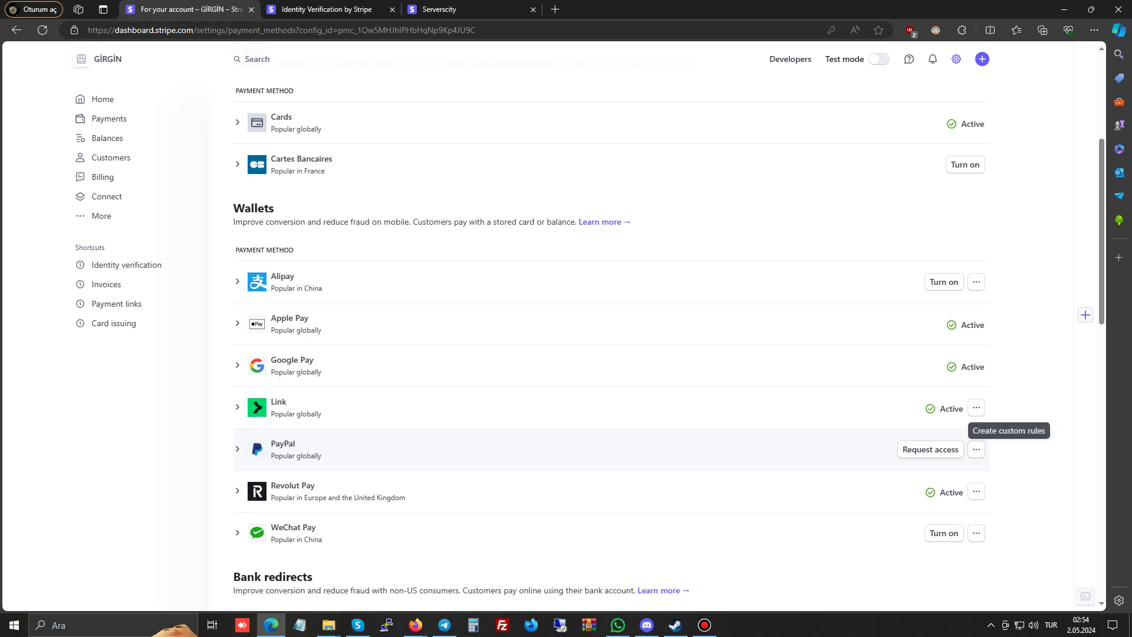
scroll(977, 449, "down", 2)
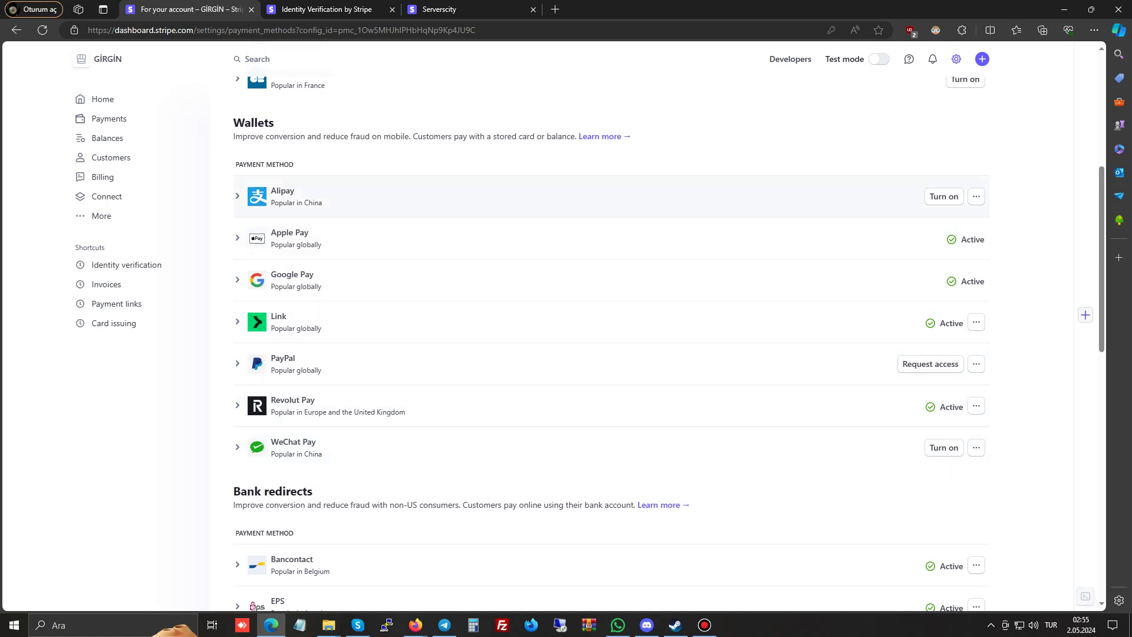
scroll(248, 323, "down", 3)
scroll(610, 327, "down", 3)
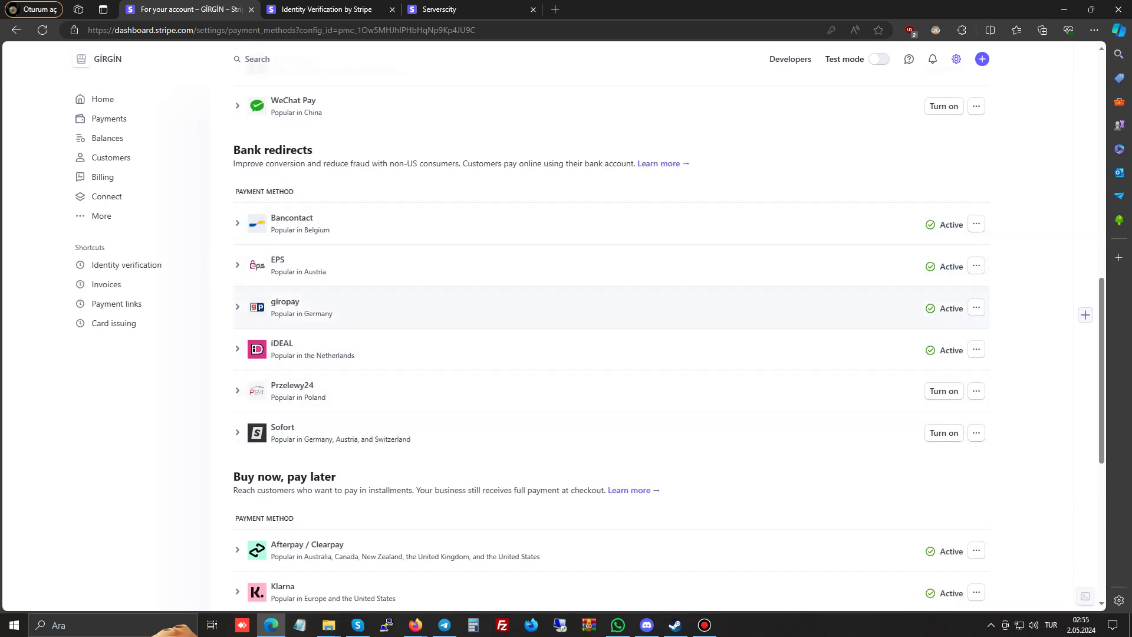
scroll(610, 327, "down", 3)
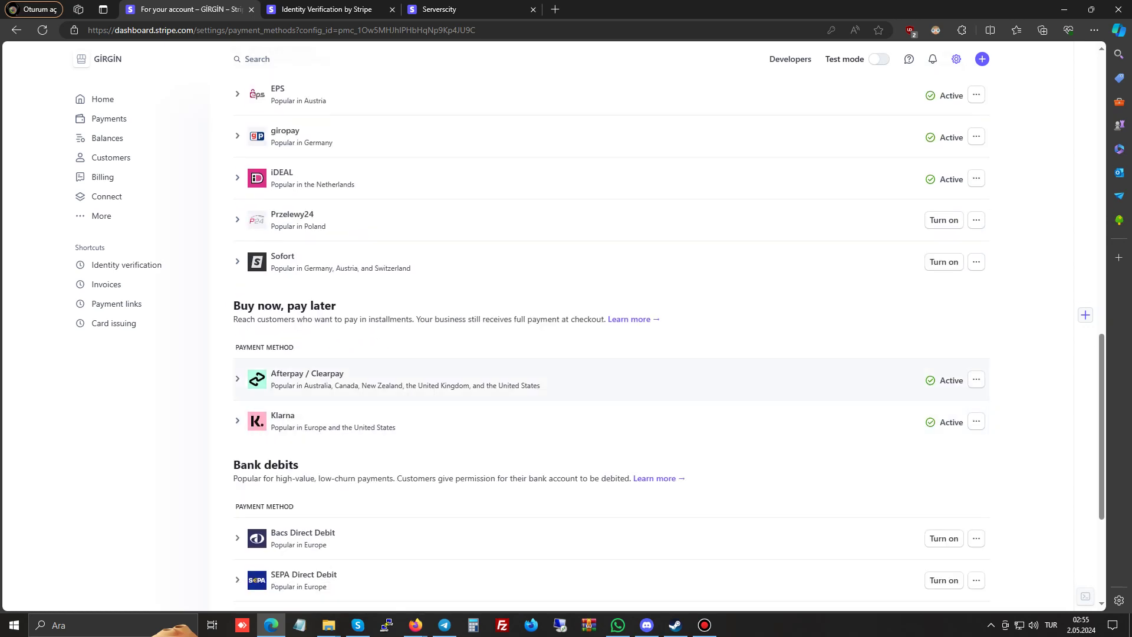
scroll(610, 328, "down", 3)
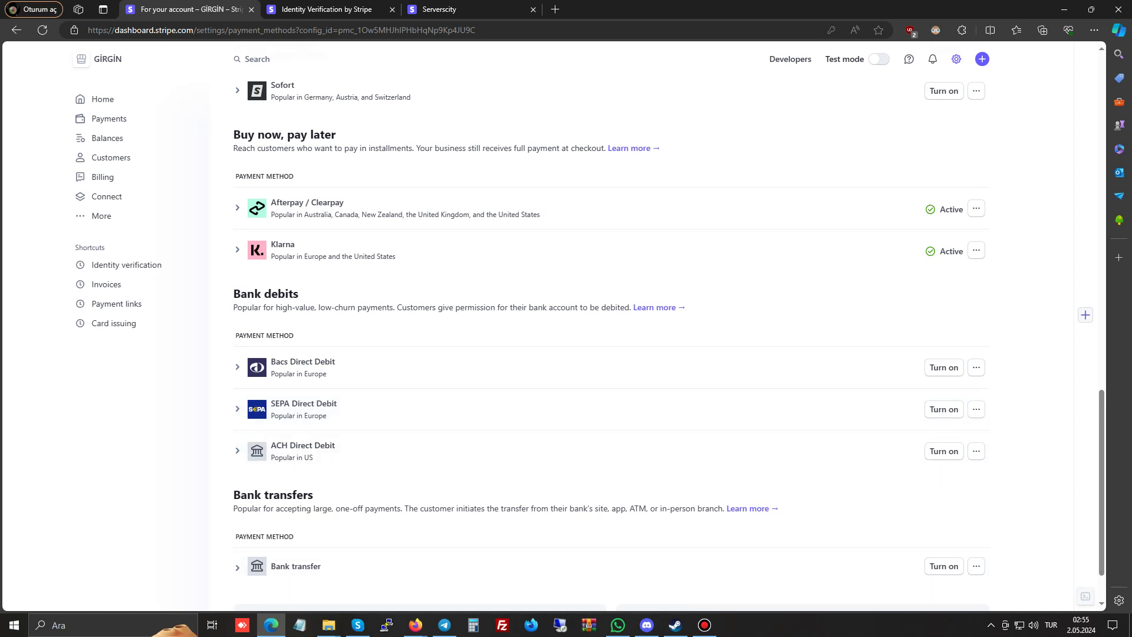
scroll(610, 347, "up", 15)
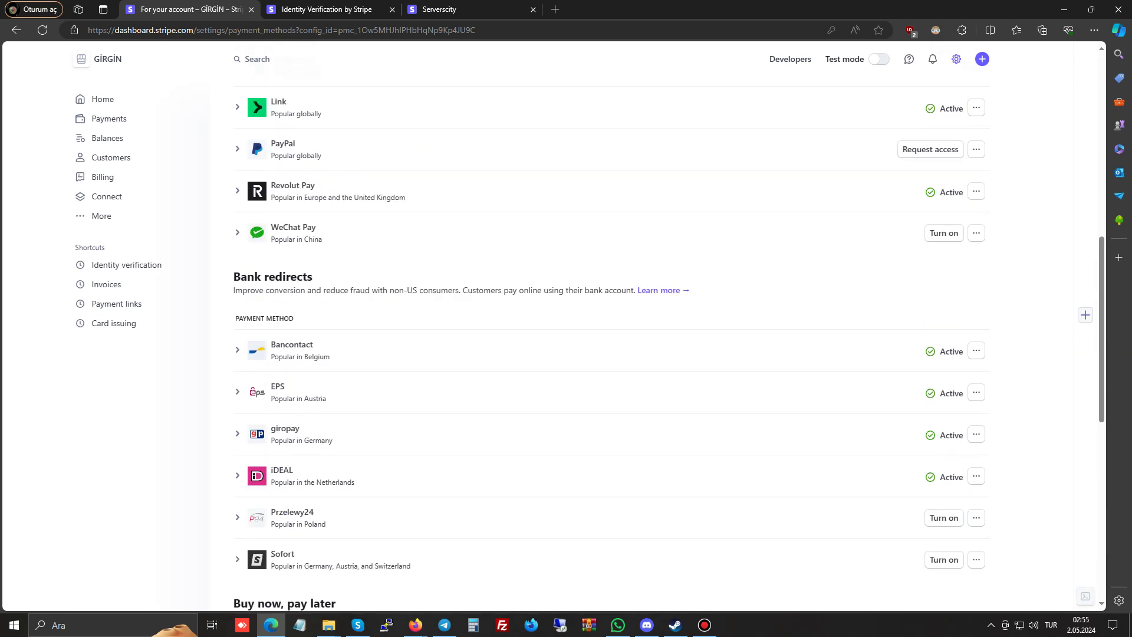
scroll(610, 347, "up", 4)
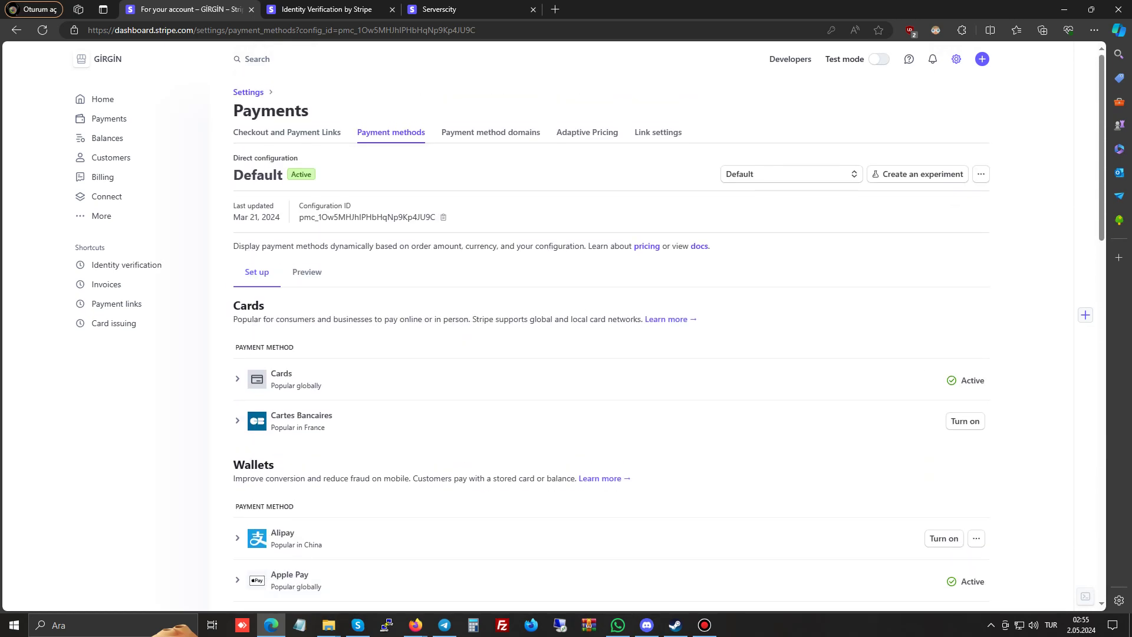
View the registered payment method domains, and briefly check the Identity Verification page before returning to them
left_click(491, 132)
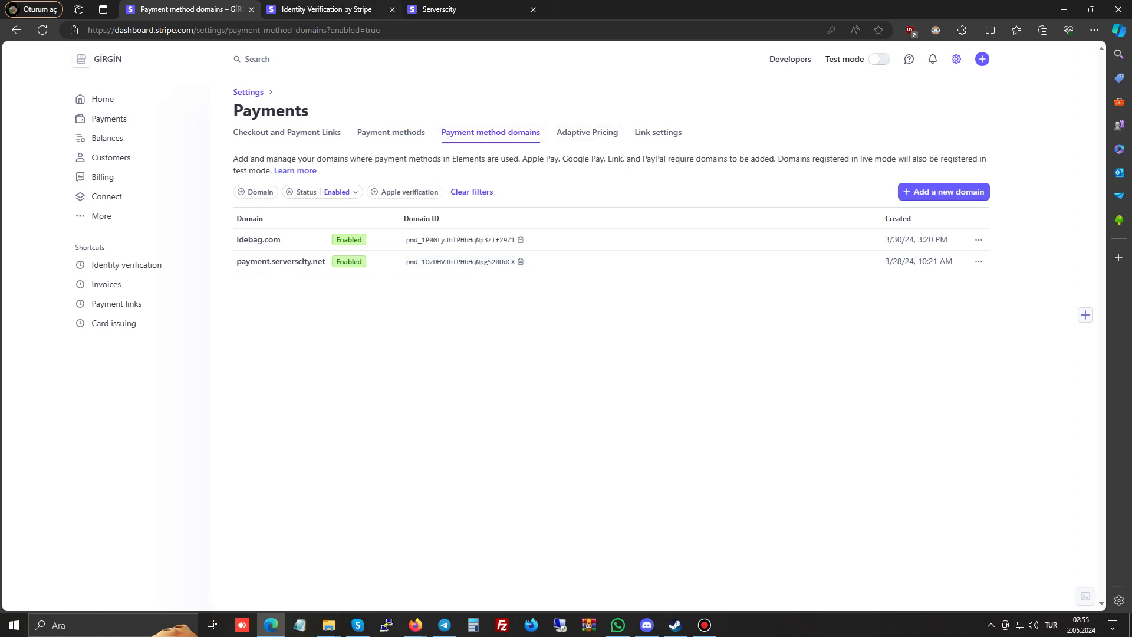
key("ctrl+Tab")
key("ctrl+Tab")
key("ctrl+2")
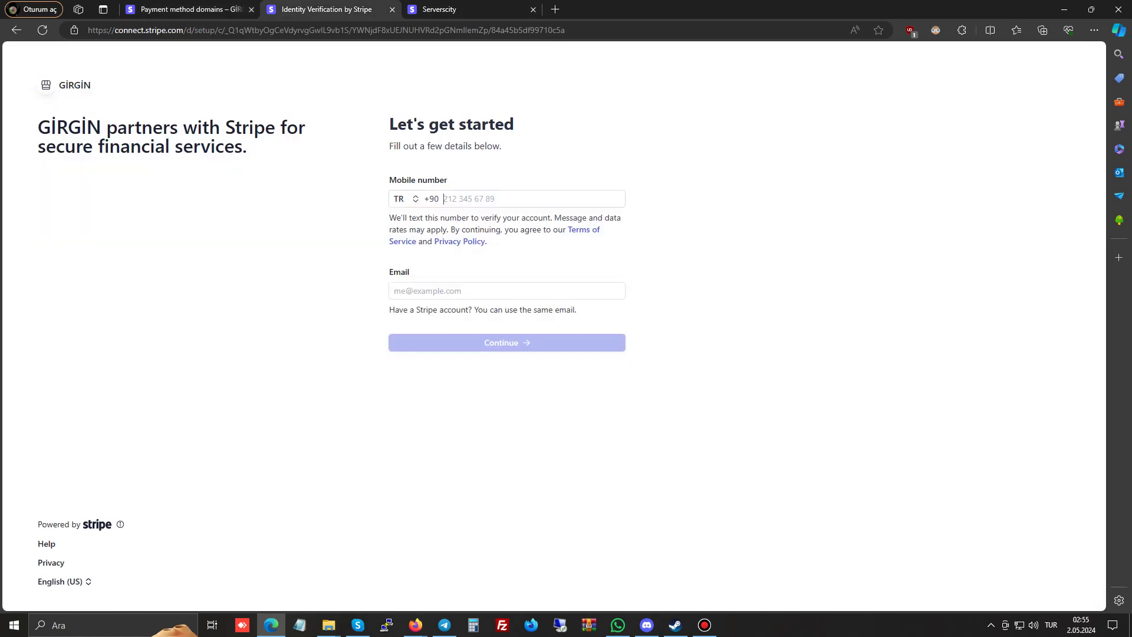
key("ctrl+1")
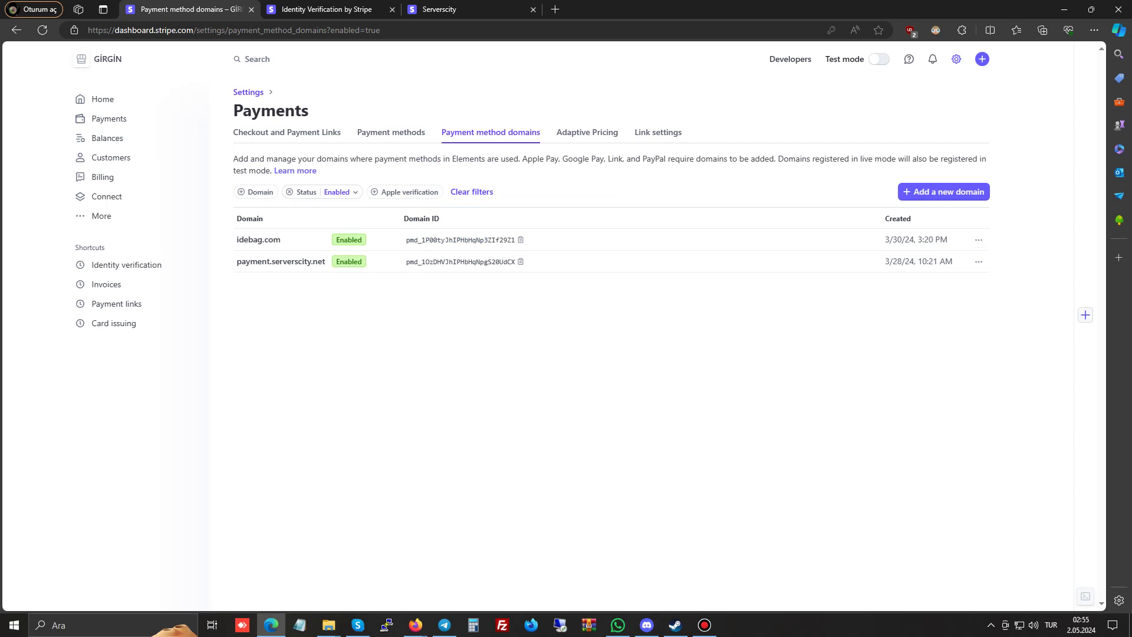
Examine the Link settings for domain registration and saving customer payment information
left_click(657, 132)
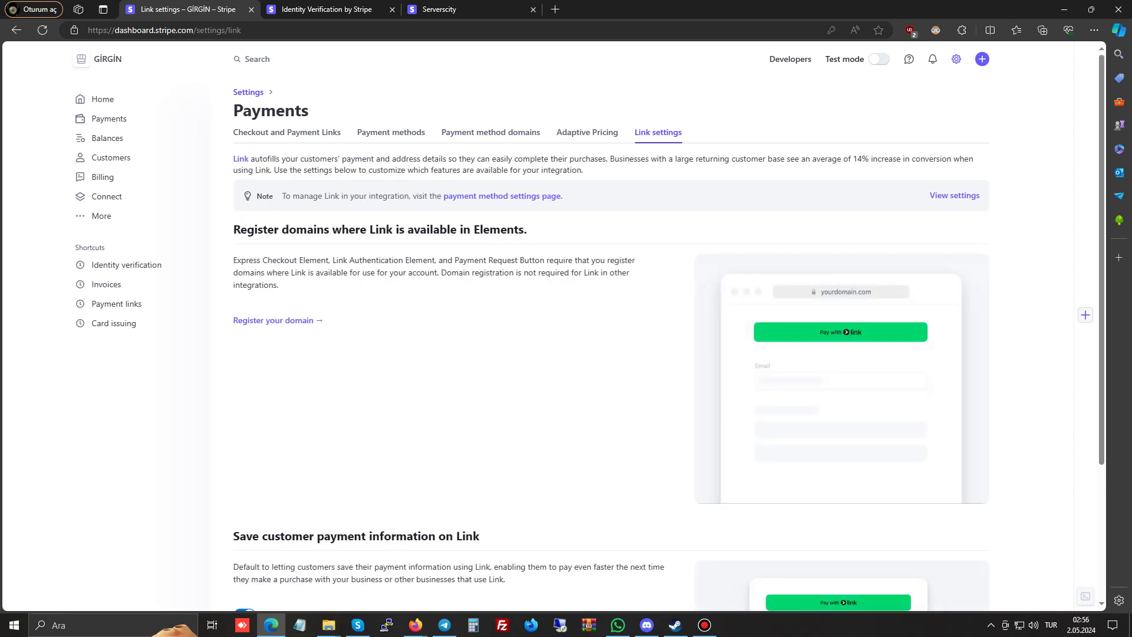
triple_click(519, 229)
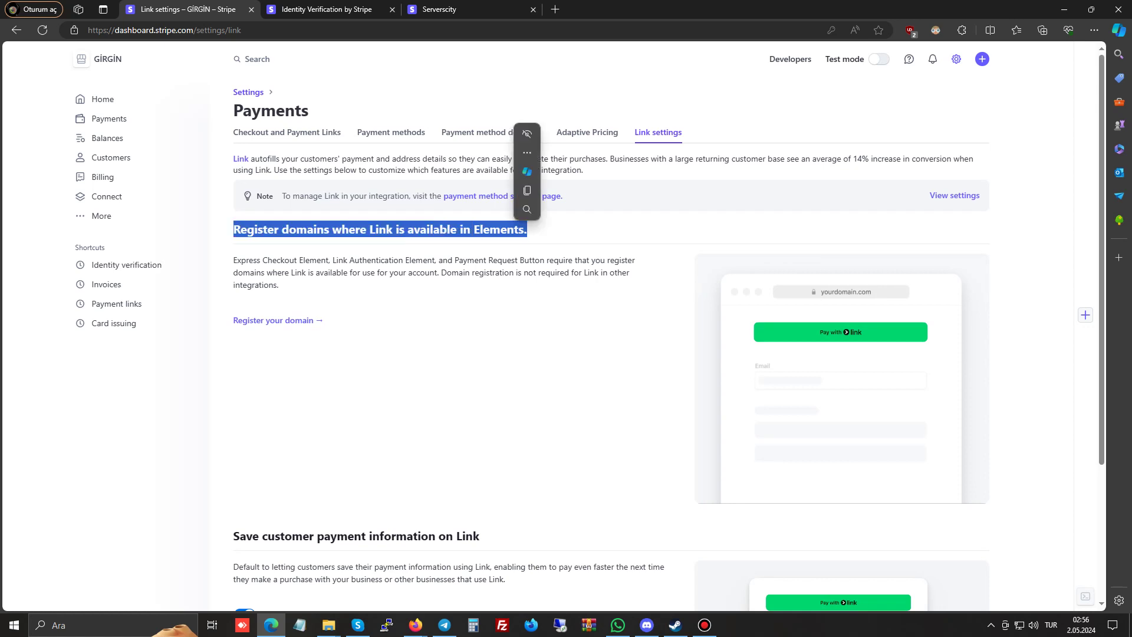
left_click(519, 230)
scroll(611, 344, "down", 4)
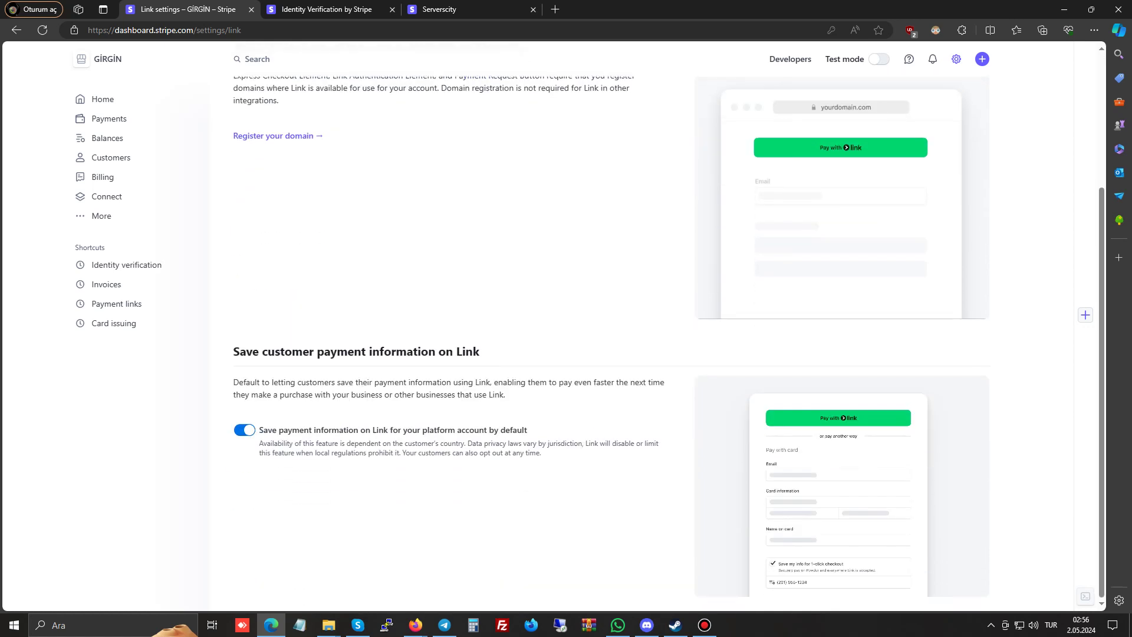
scroll(590, 354, "up", 3)
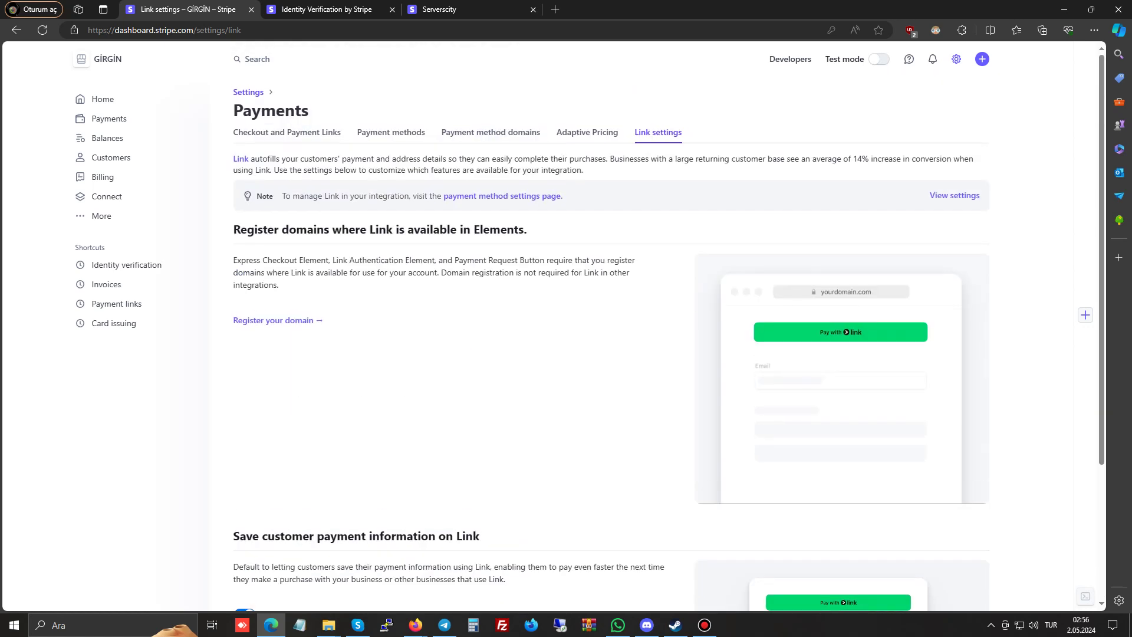
Examine the Checkout and Payment Links settings, including custom options and store policies, and return to the dashboard's Home page
left_click(286, 132)
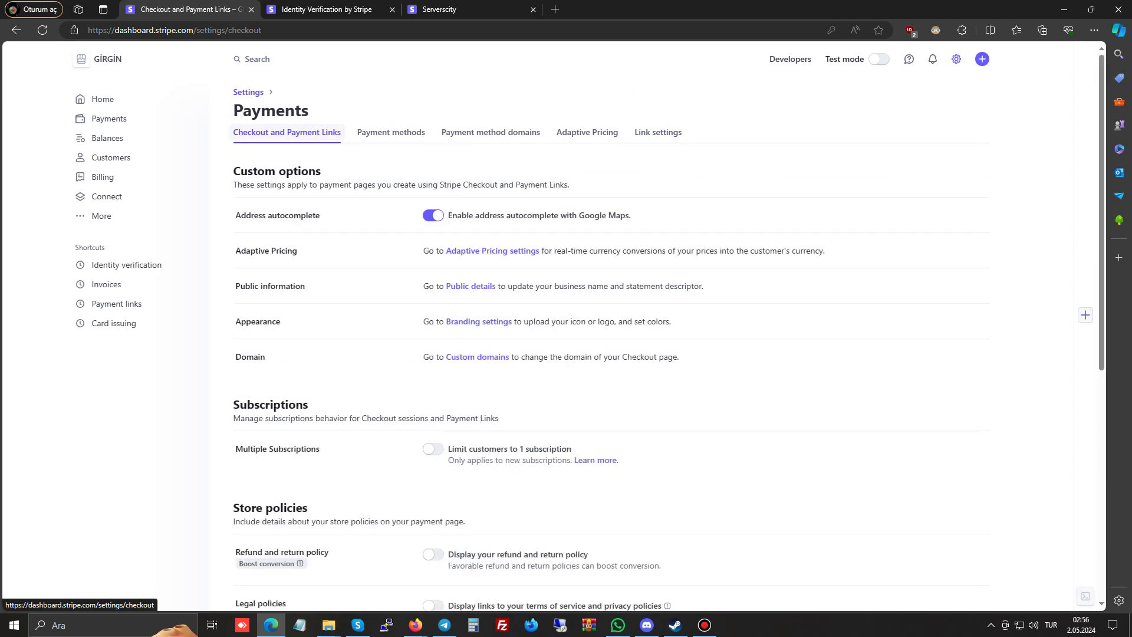
scroll(590, 353, "down", 7)
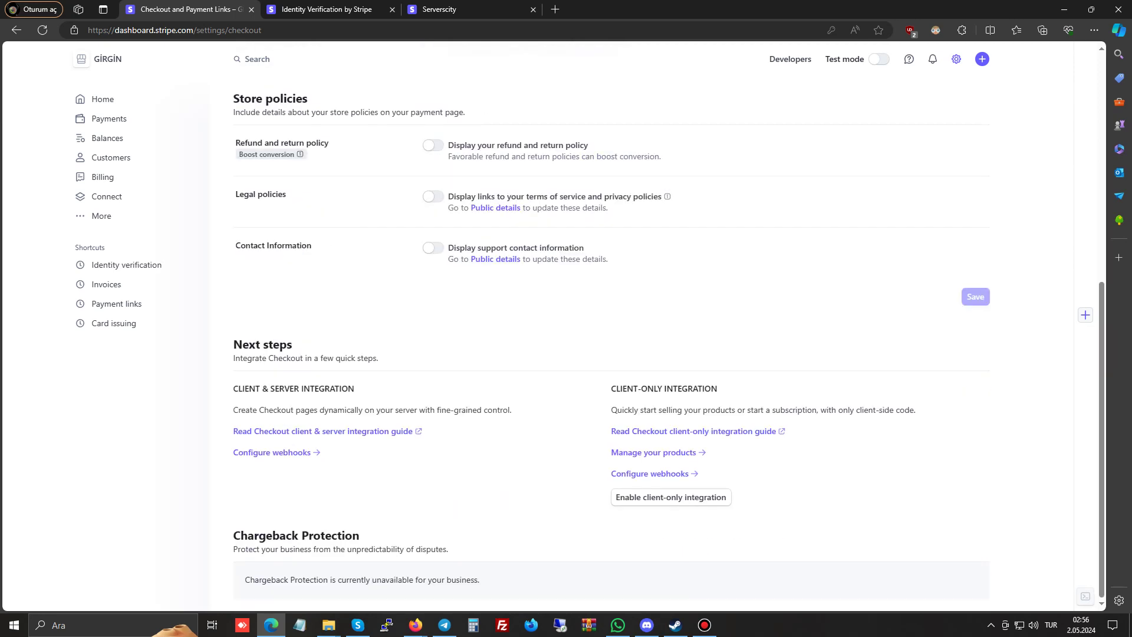
scroll(589, 354, "up", 7)
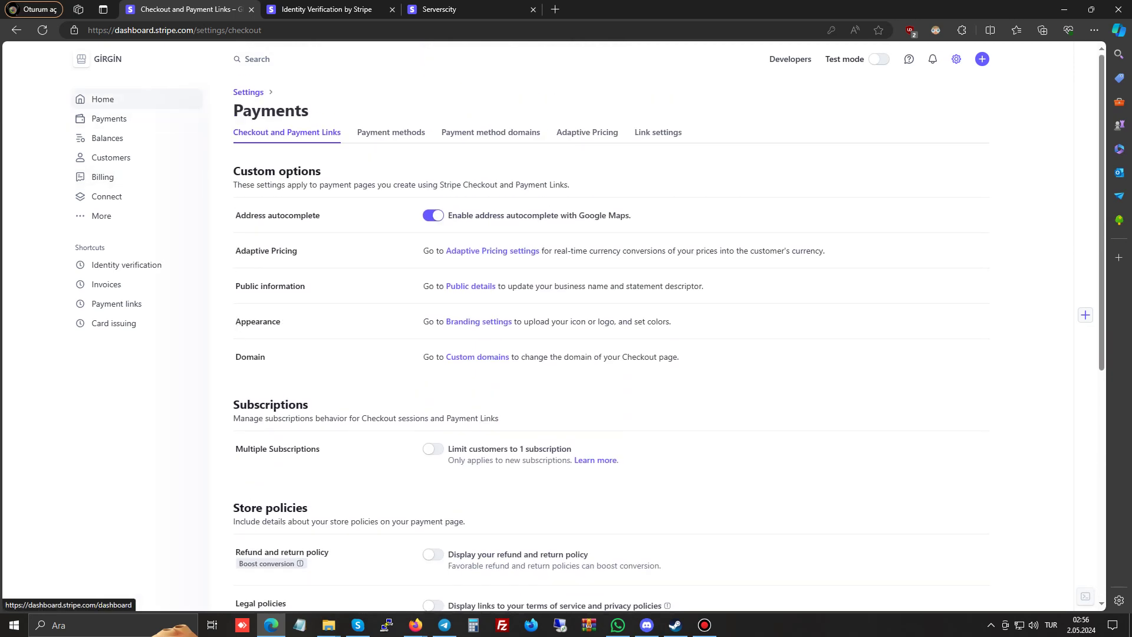
left_click(103, 99)
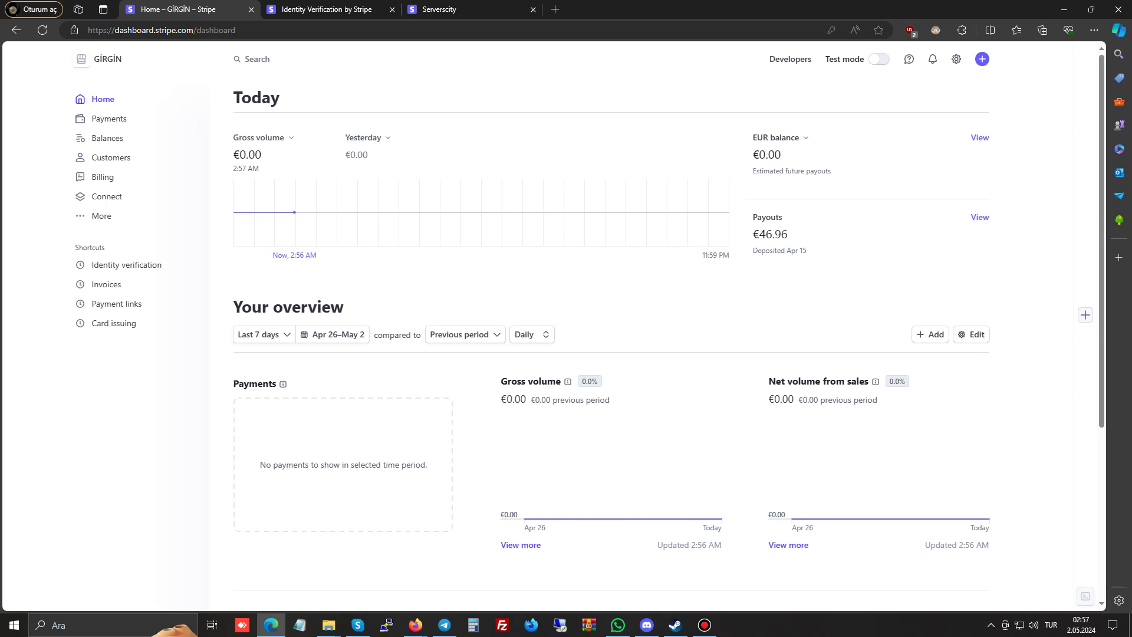
Switch to the Identity Verification page and read its heading about partnering with Stripe for secure financial services
key("ctrl+Tab")
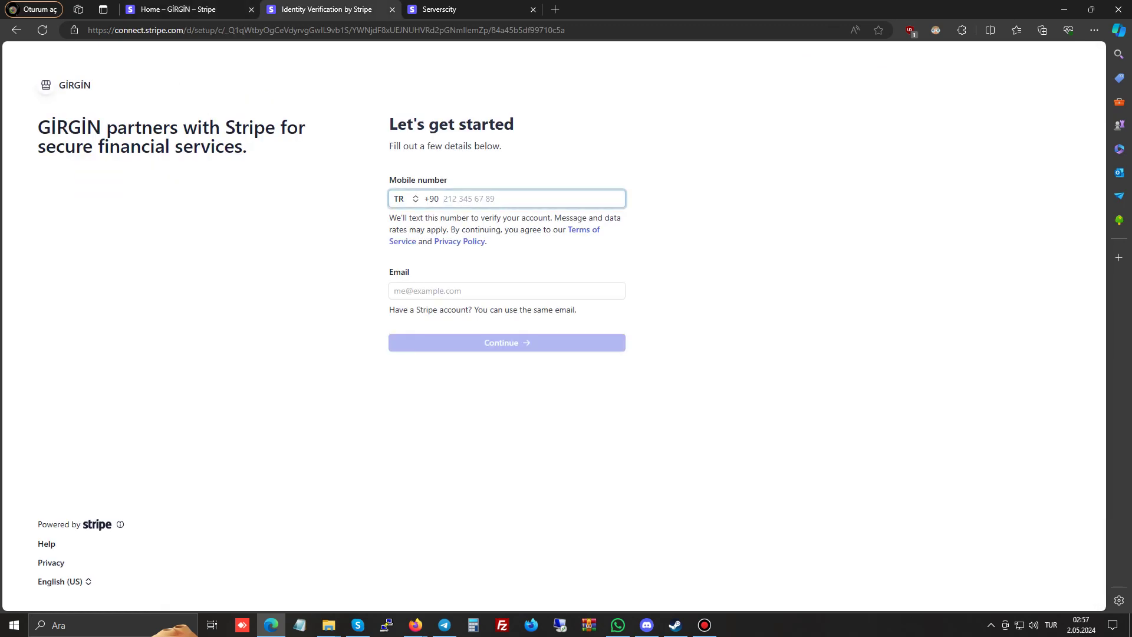
left_click_drag(247, 148, 69, 127)
left_click(236, 127)
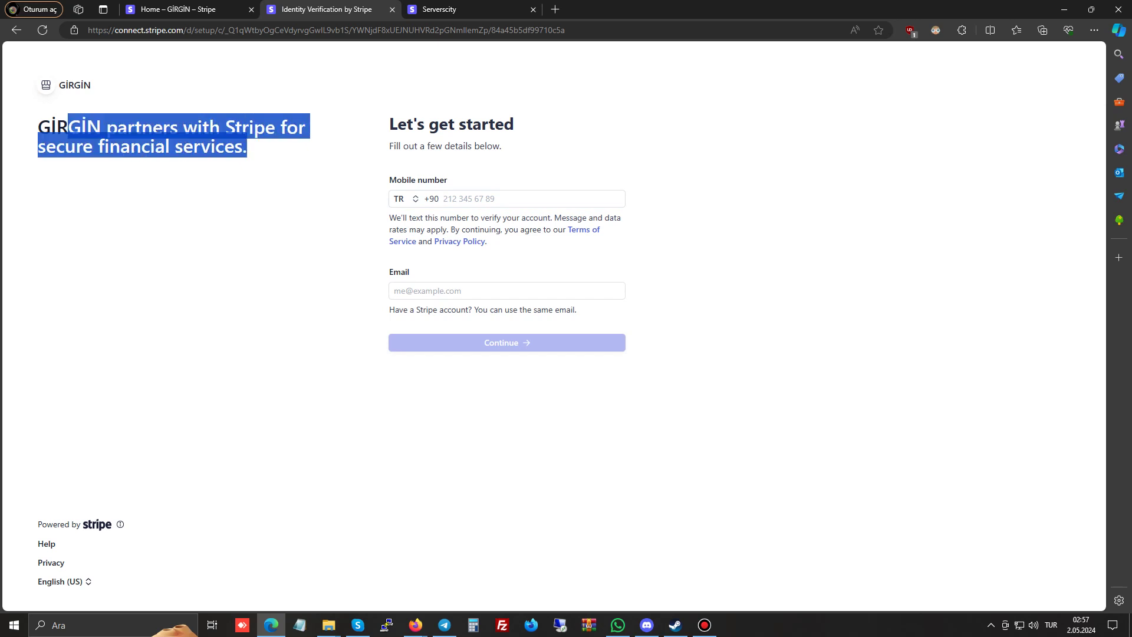
left_click(69, 127)
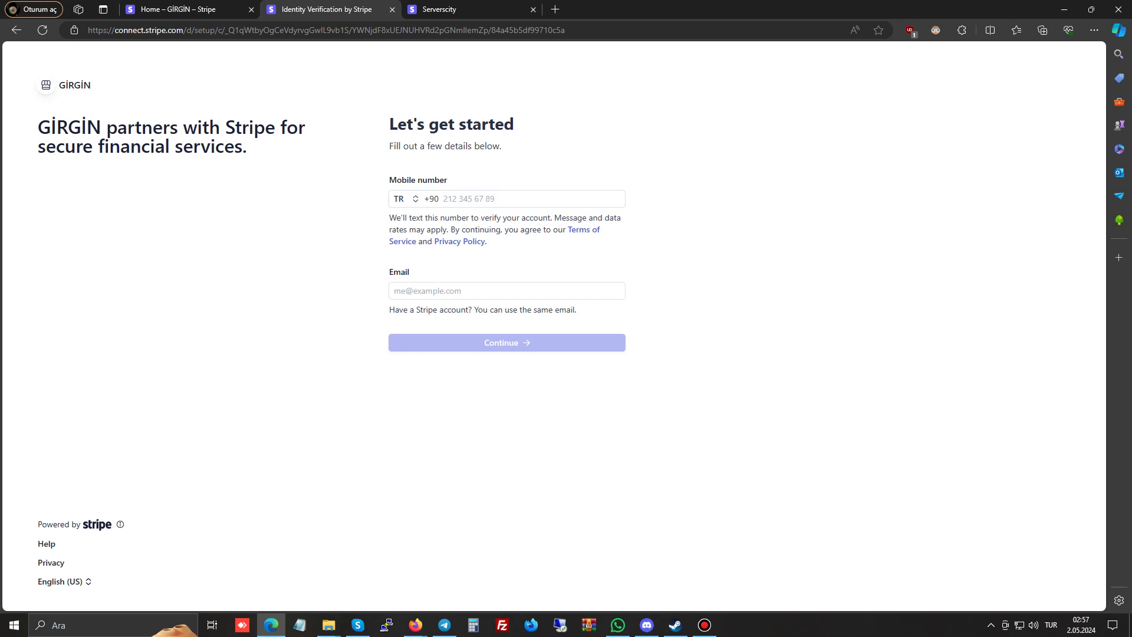
left_click_drag(243, 146, 169, 146)
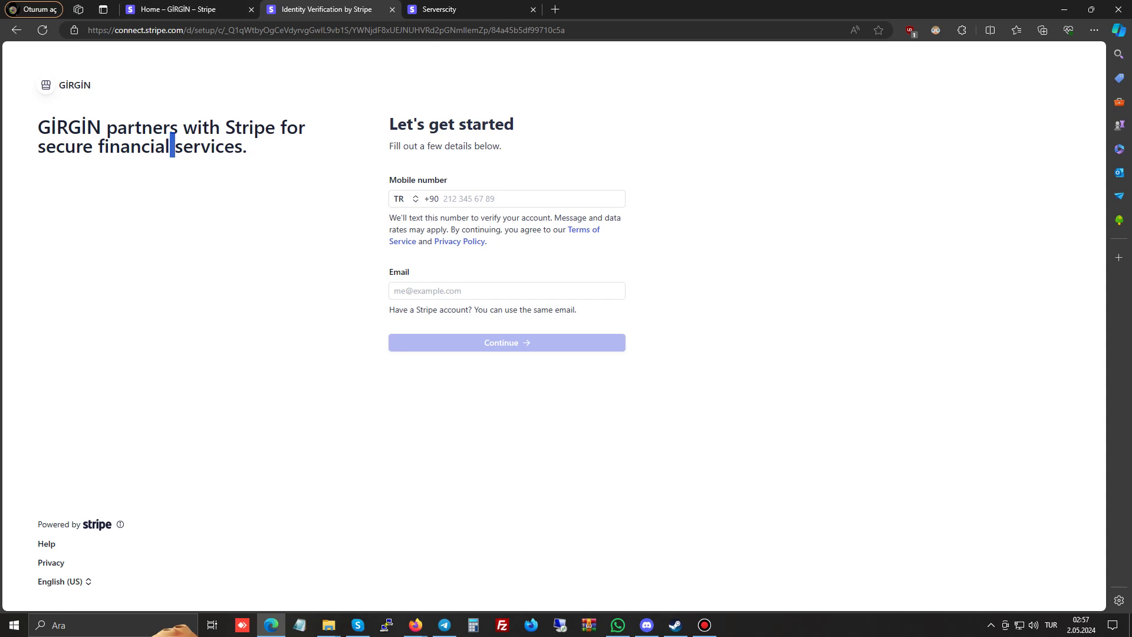